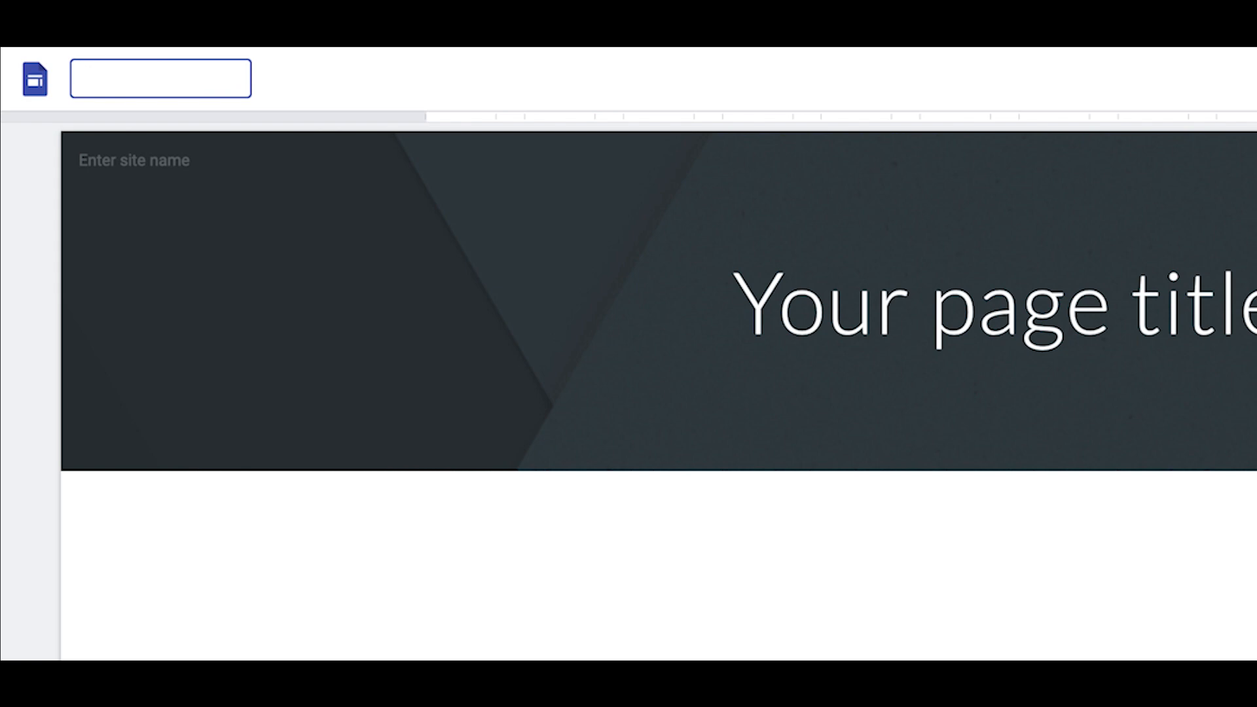
Name the new site "Sites Tutorial".
type("Sites Tutoria")
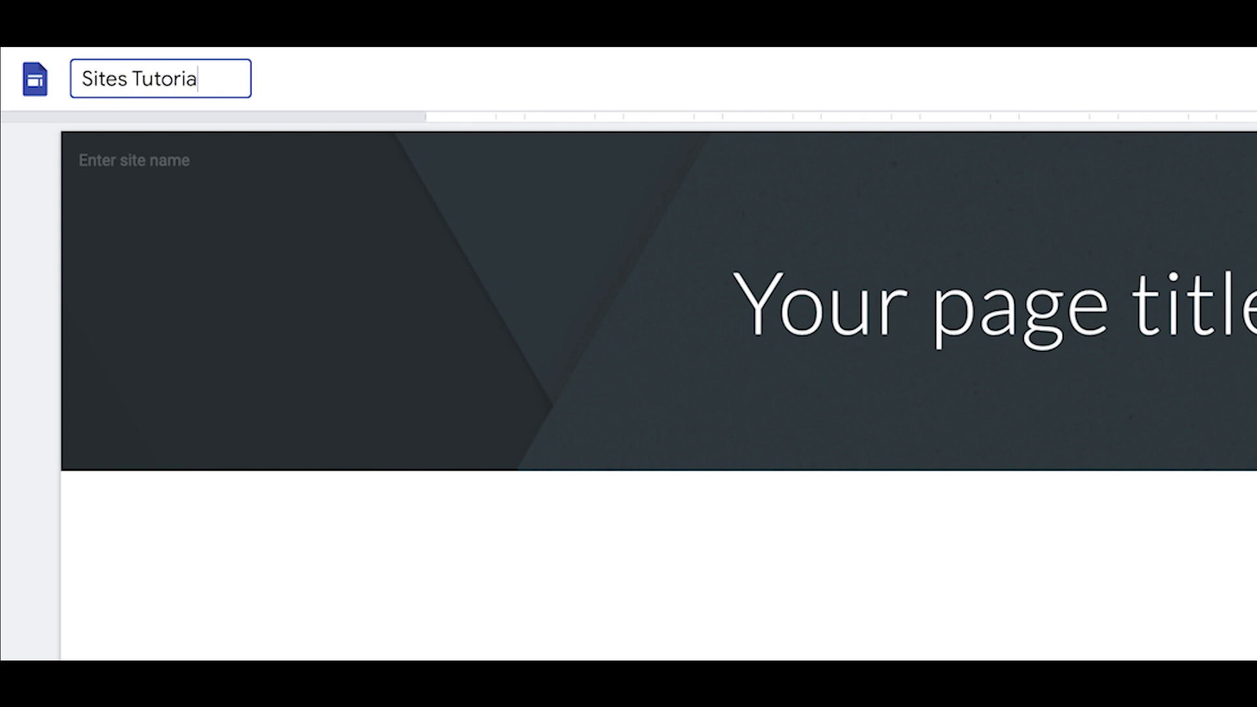
type("l")
key("Return")
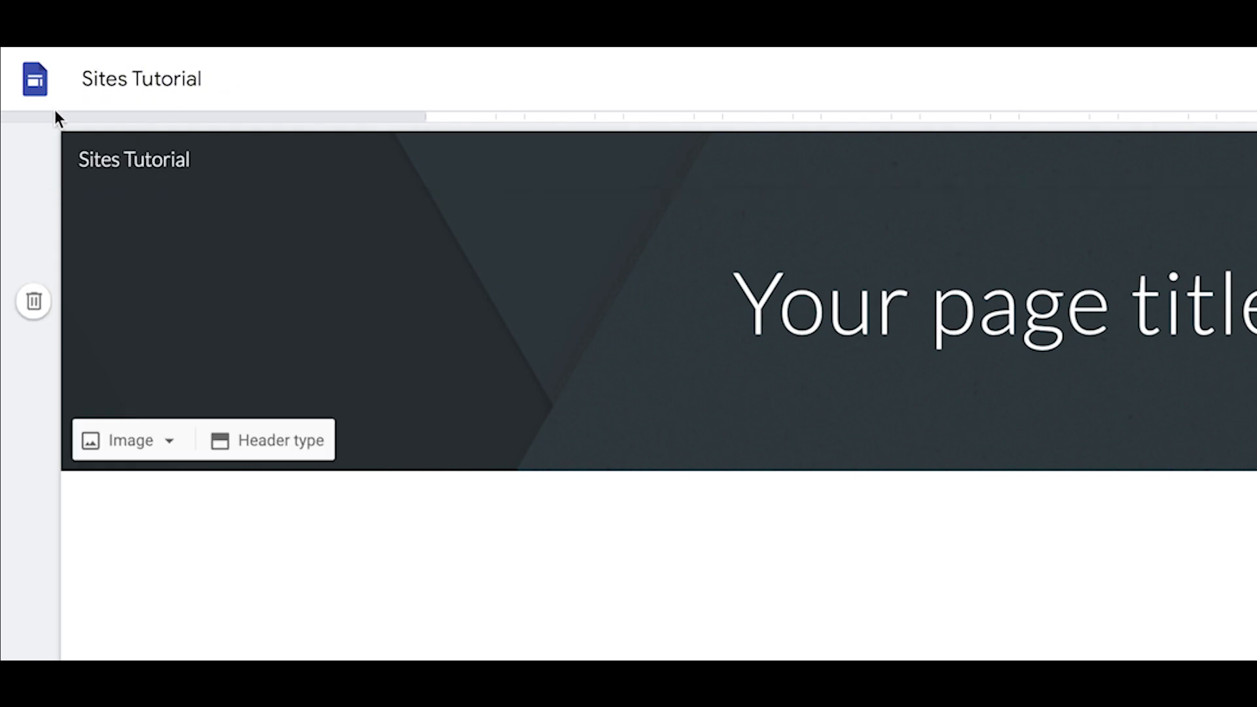
Add the site logo by uploading the "dakinanegel-flattened-border copy.png" file from the tutorial bits folder, then close the settings.
left_click(92, 163)
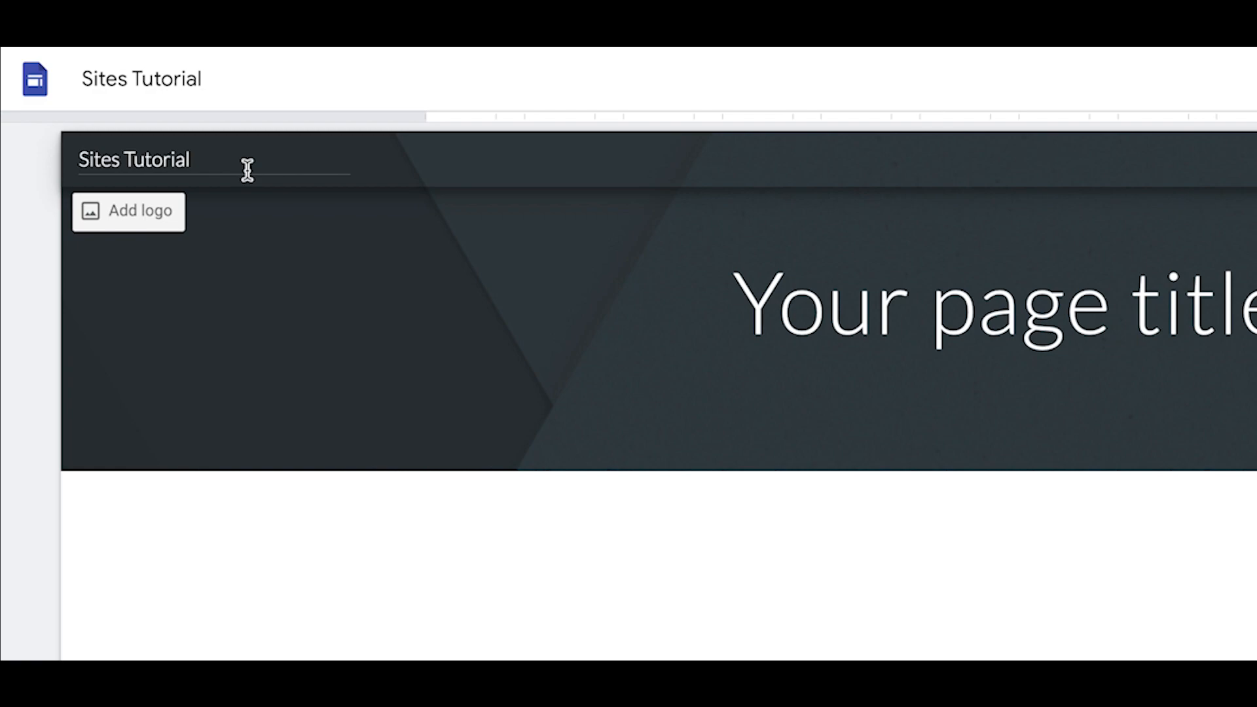
mouse_move(154, 163)
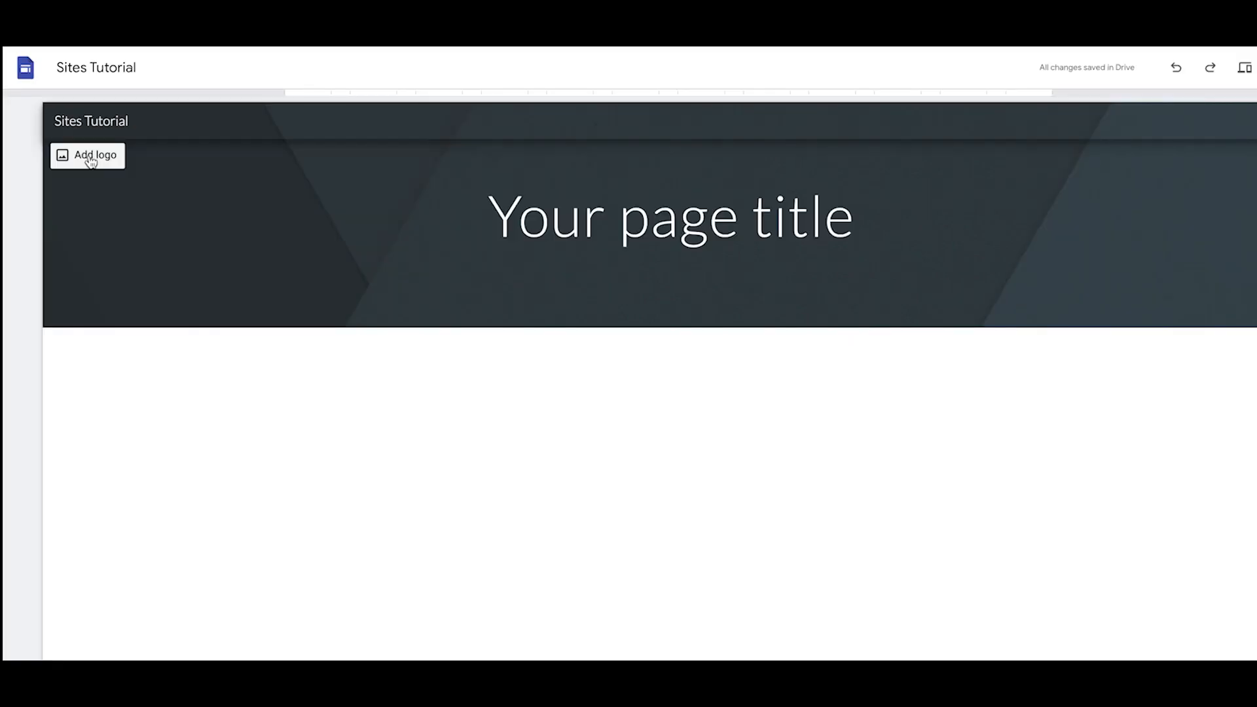
left_click(133, 215)
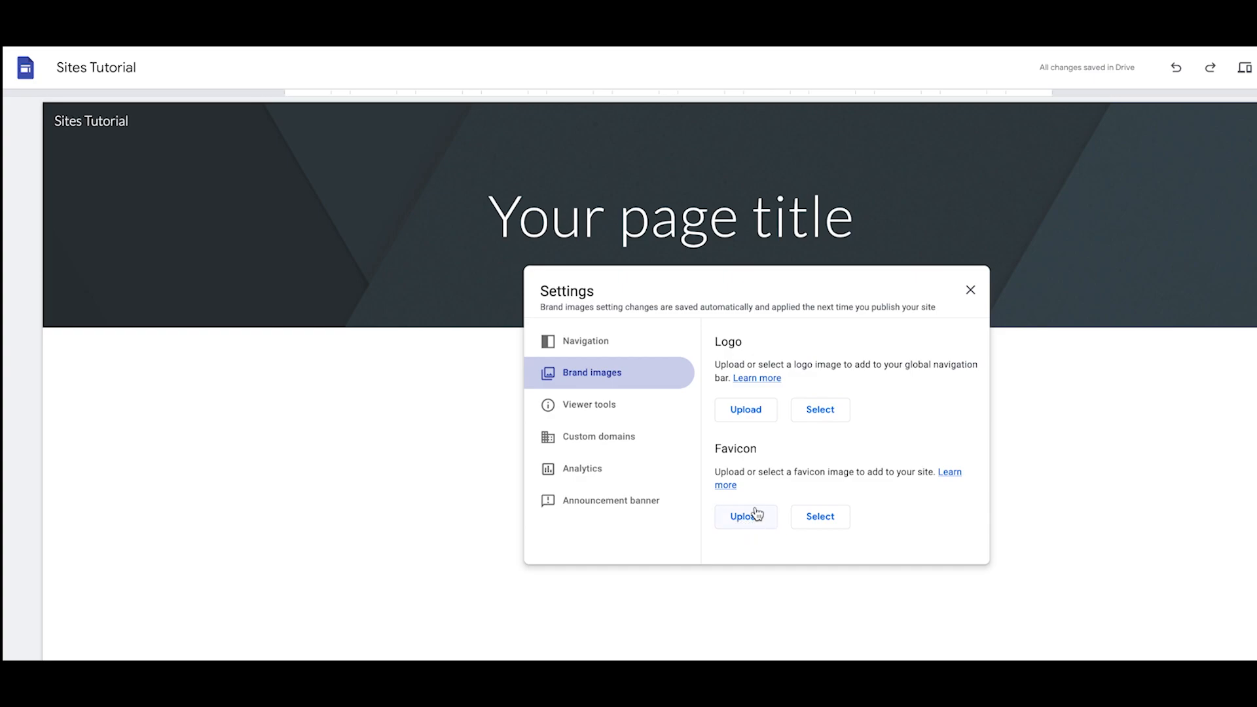
left_click(750, 412)
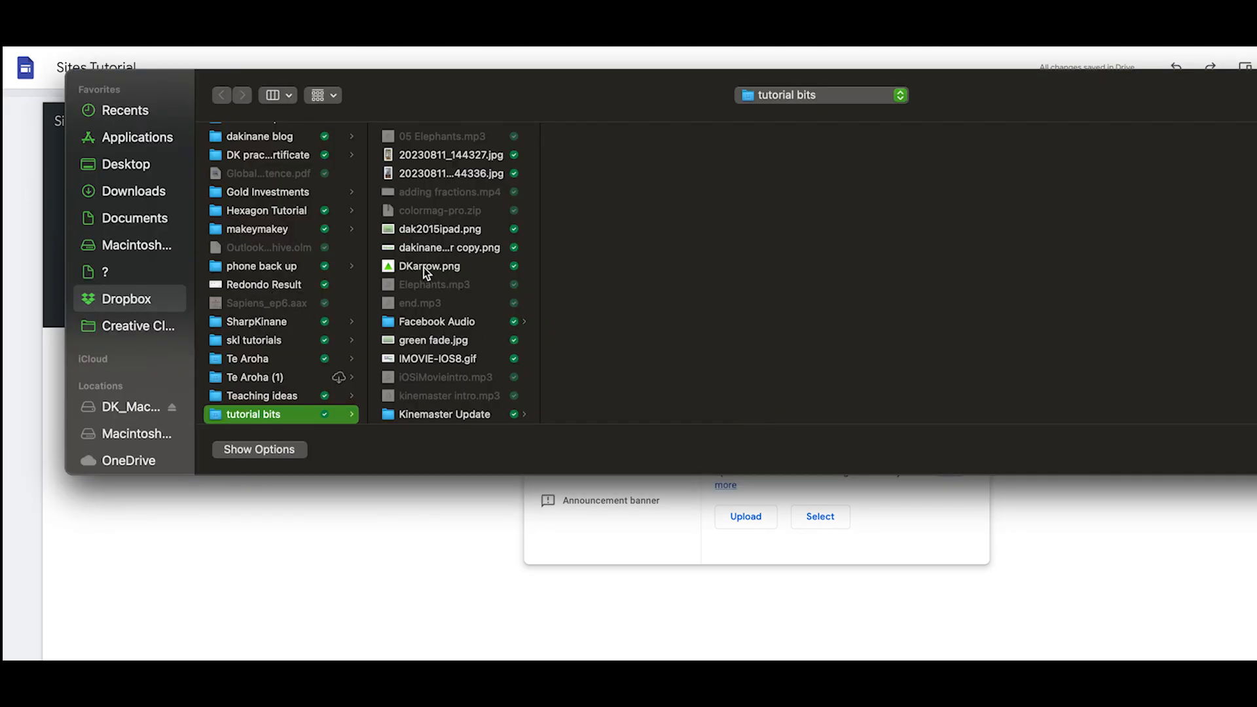
left_click(423, 247)
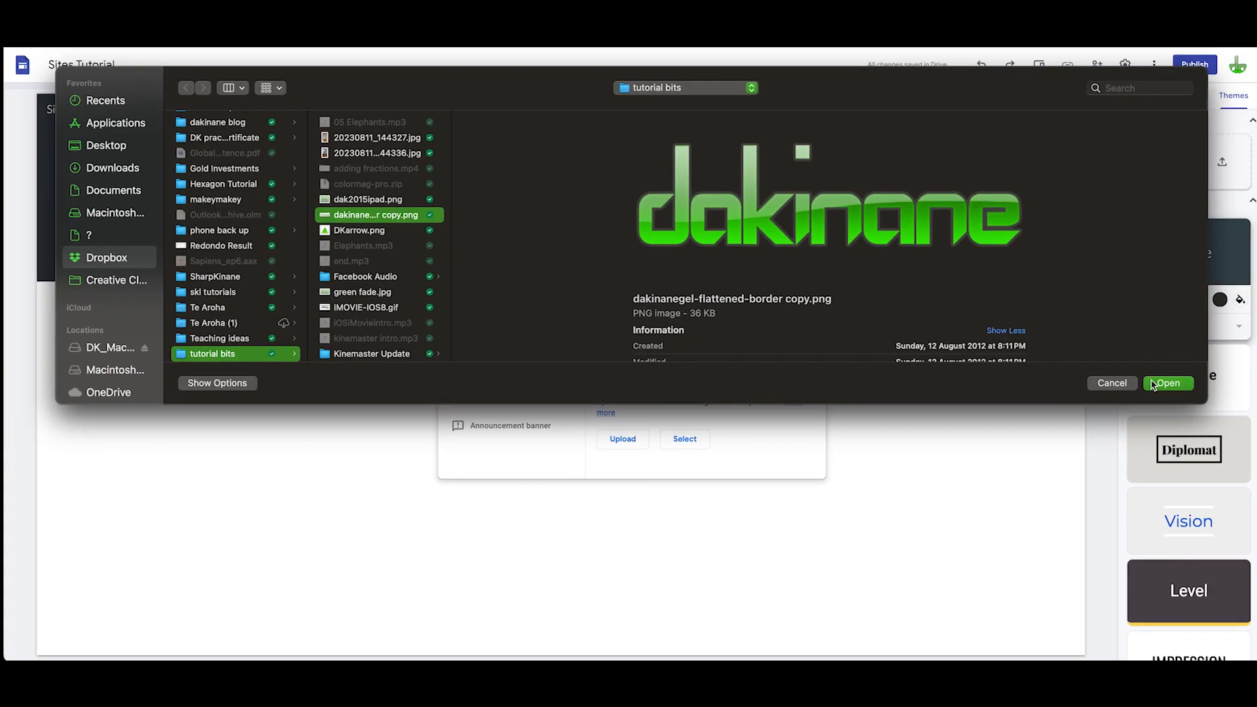
left_click(1156, 383)
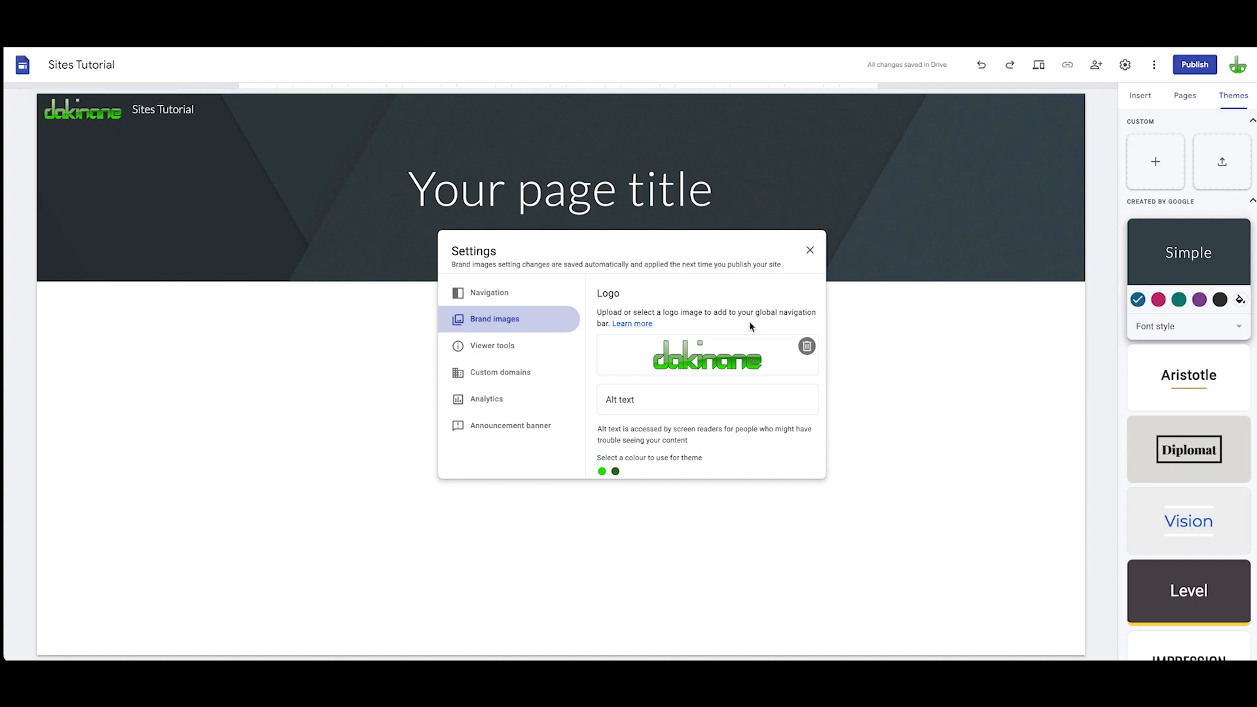
left_click(812, 252)
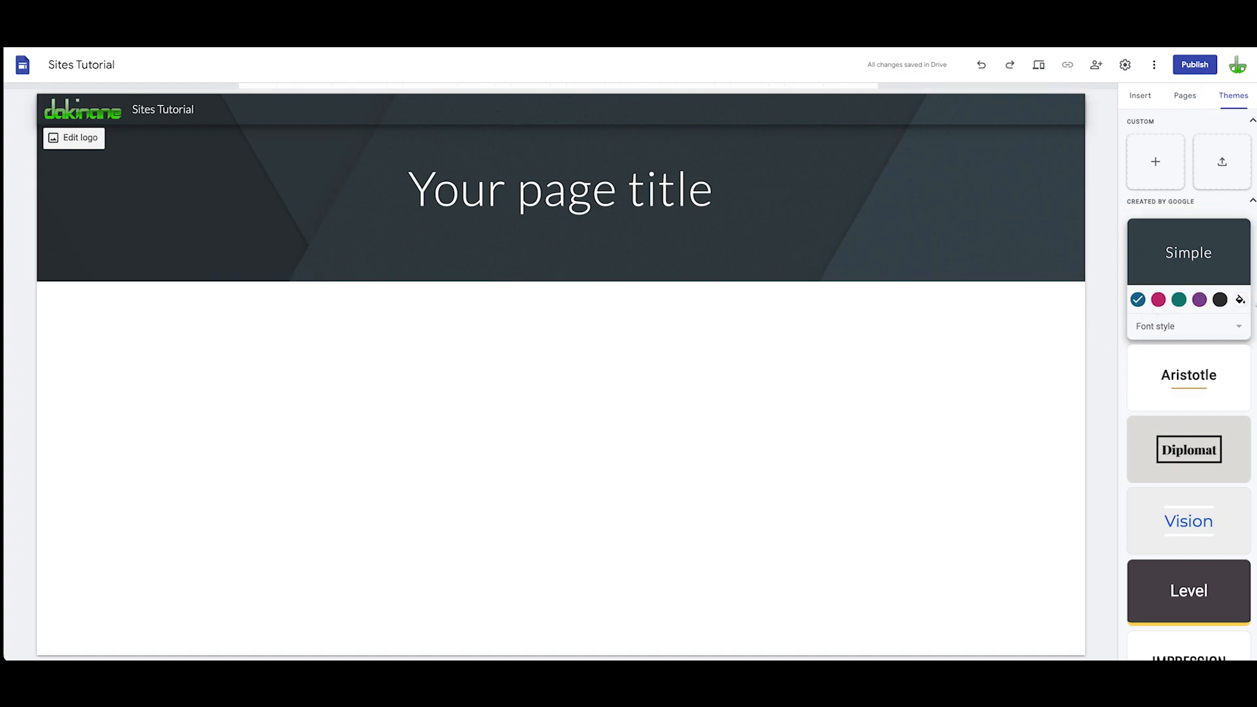
Try the pink colour of the Simple theme, then set the theme colour to purple.
left_click(1159, 301)
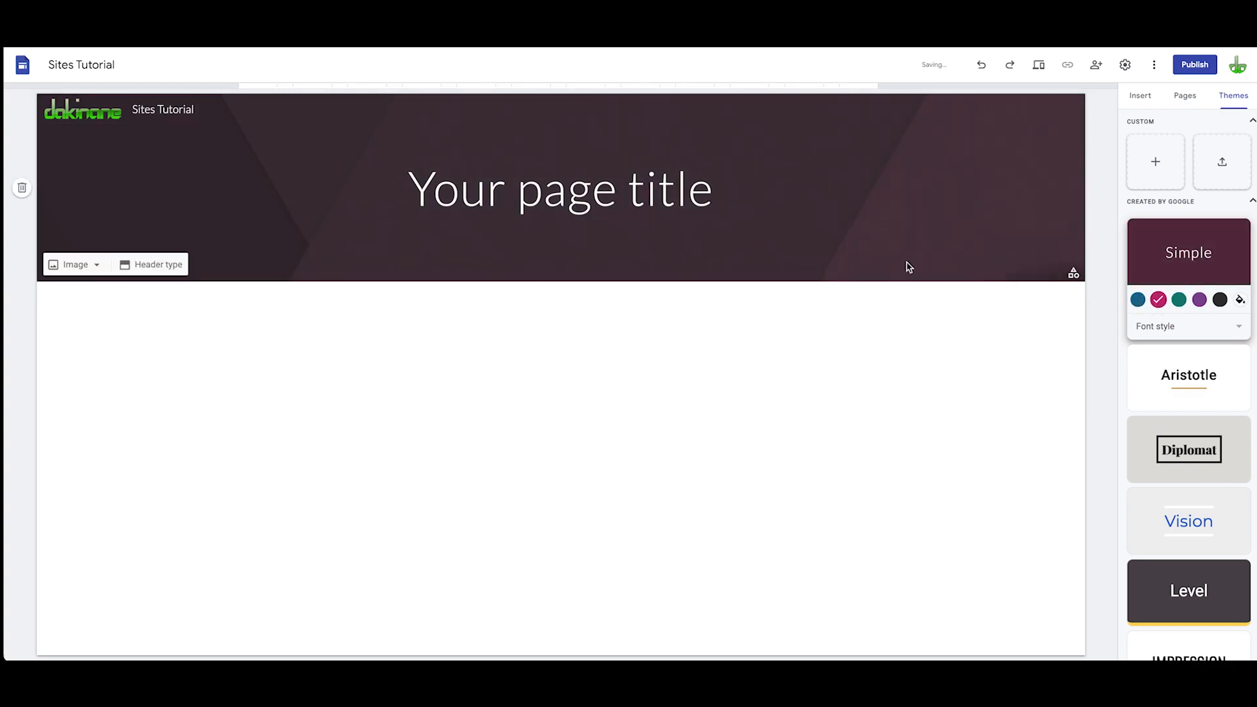
left_click(1201, 300)
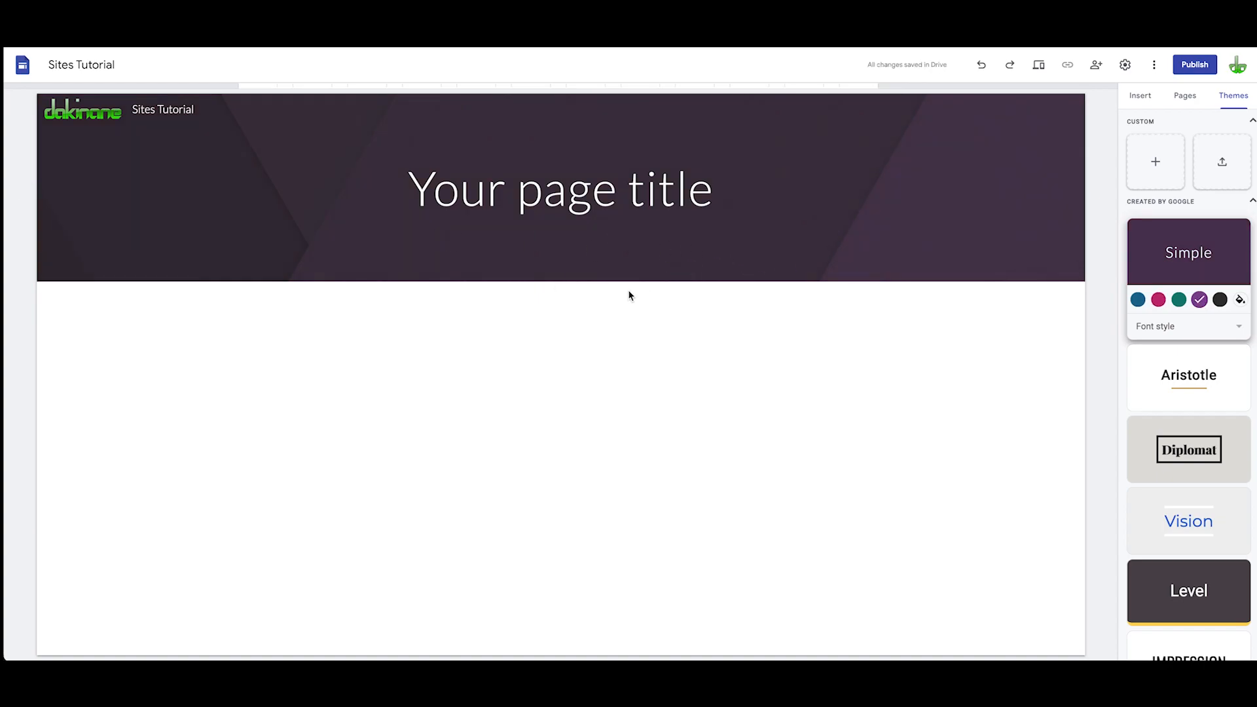
Open the selection of existing images for the header background and browse the gallery pictures.
mouse_move(223, 251)
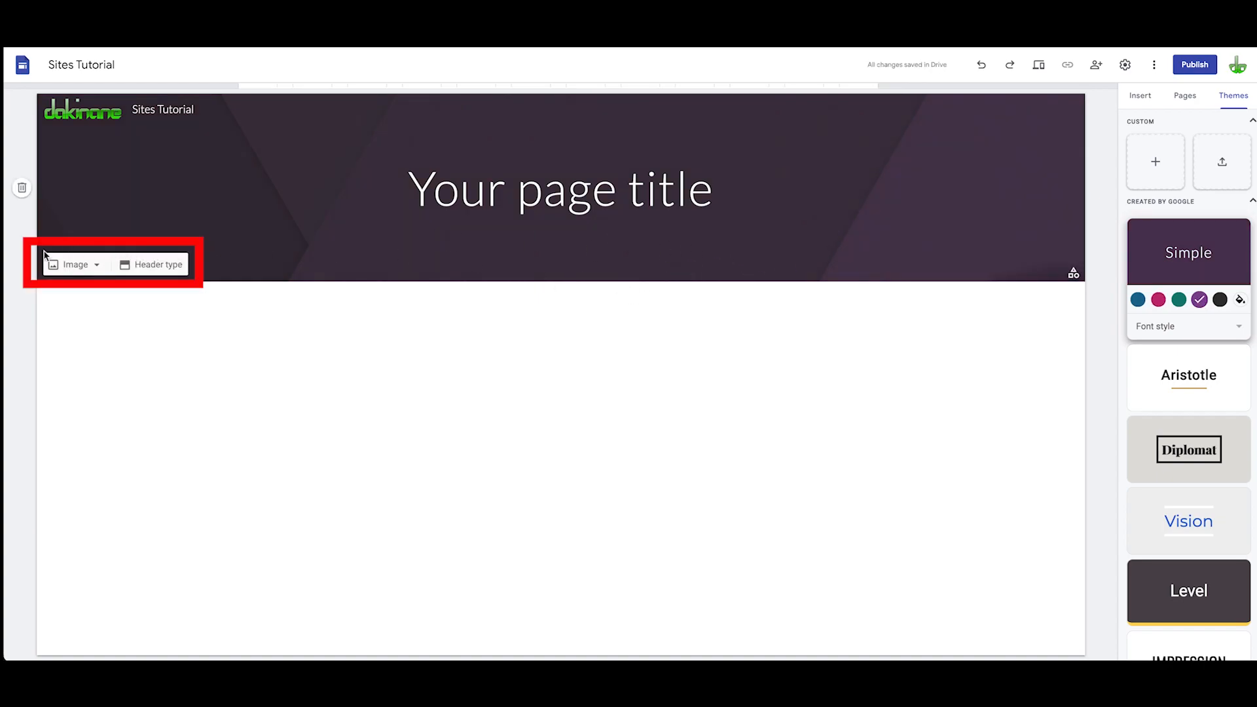
left_click(98, 269)
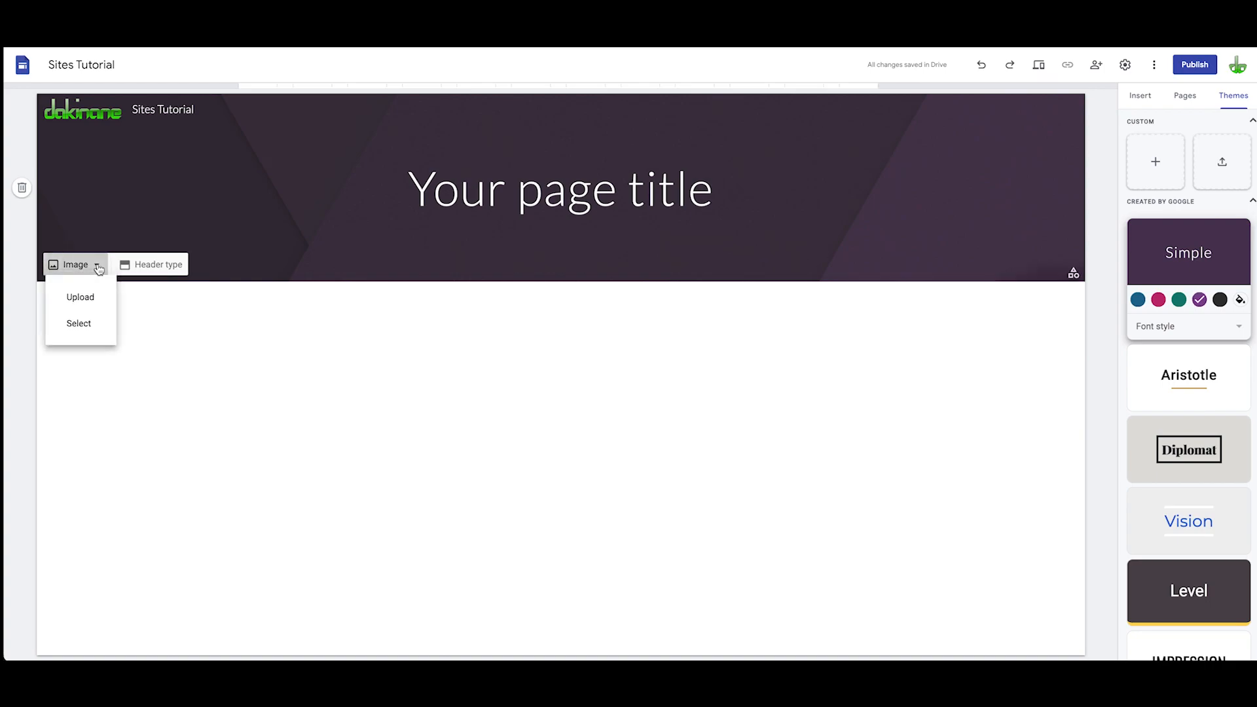
left_click(85, 324)
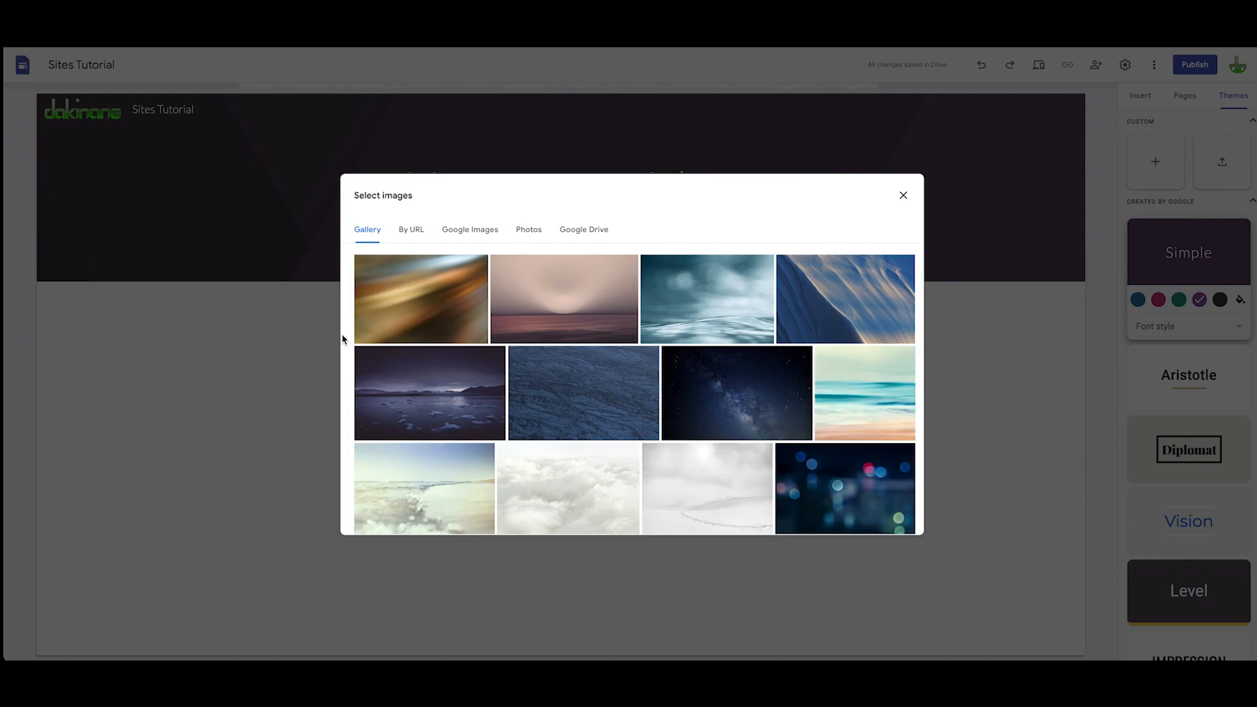
scroll(656, 461, "down", 10)
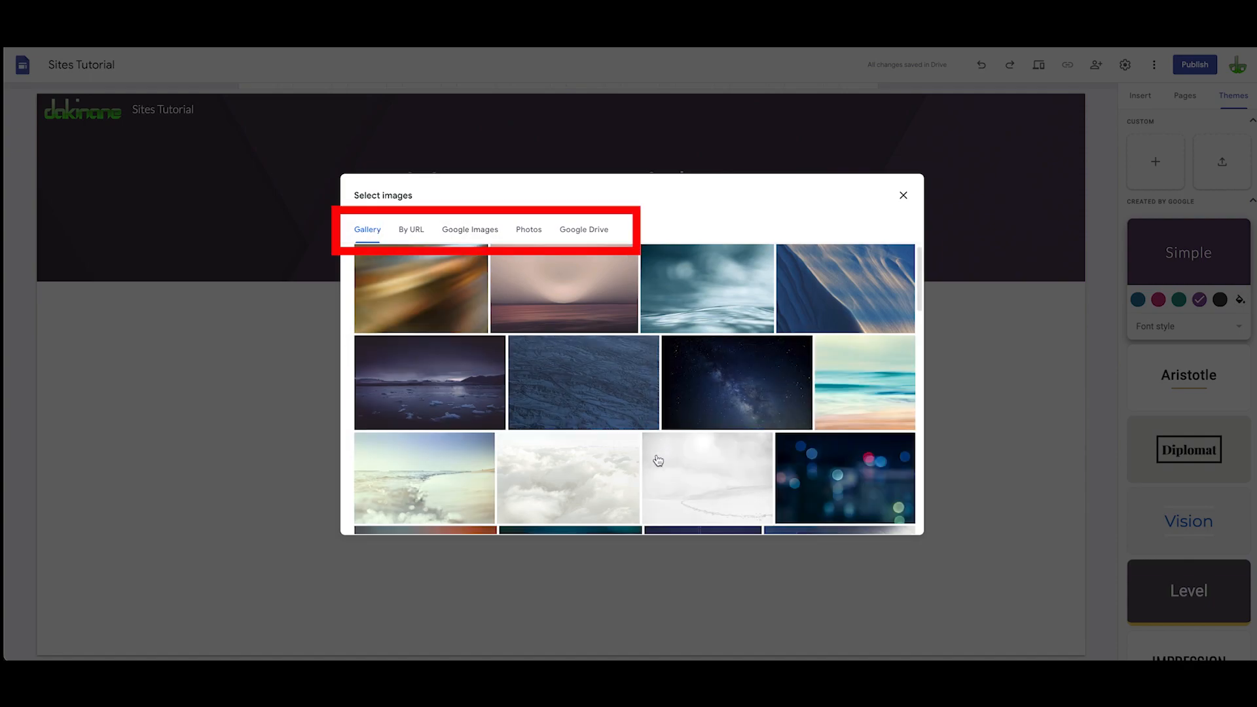
scroll(658, 460, "up", 8)
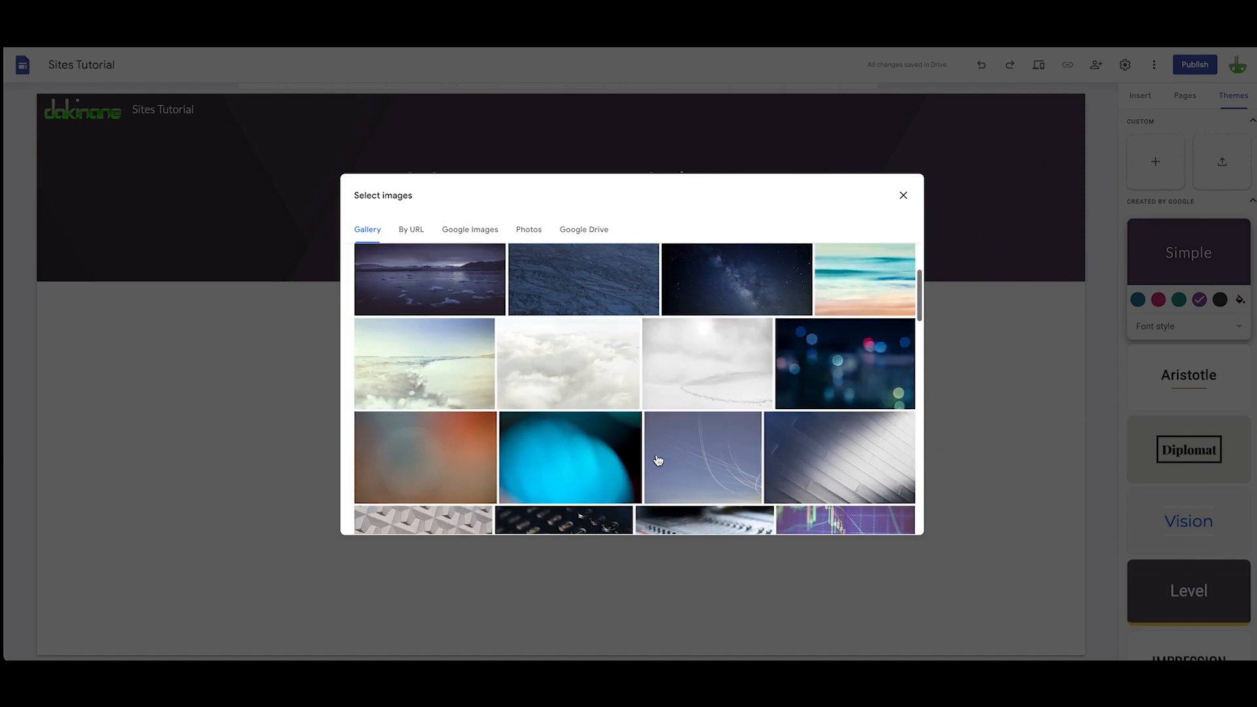
scroll(658, 460, "down", 10)
scroll(658, 460, "up", 12)
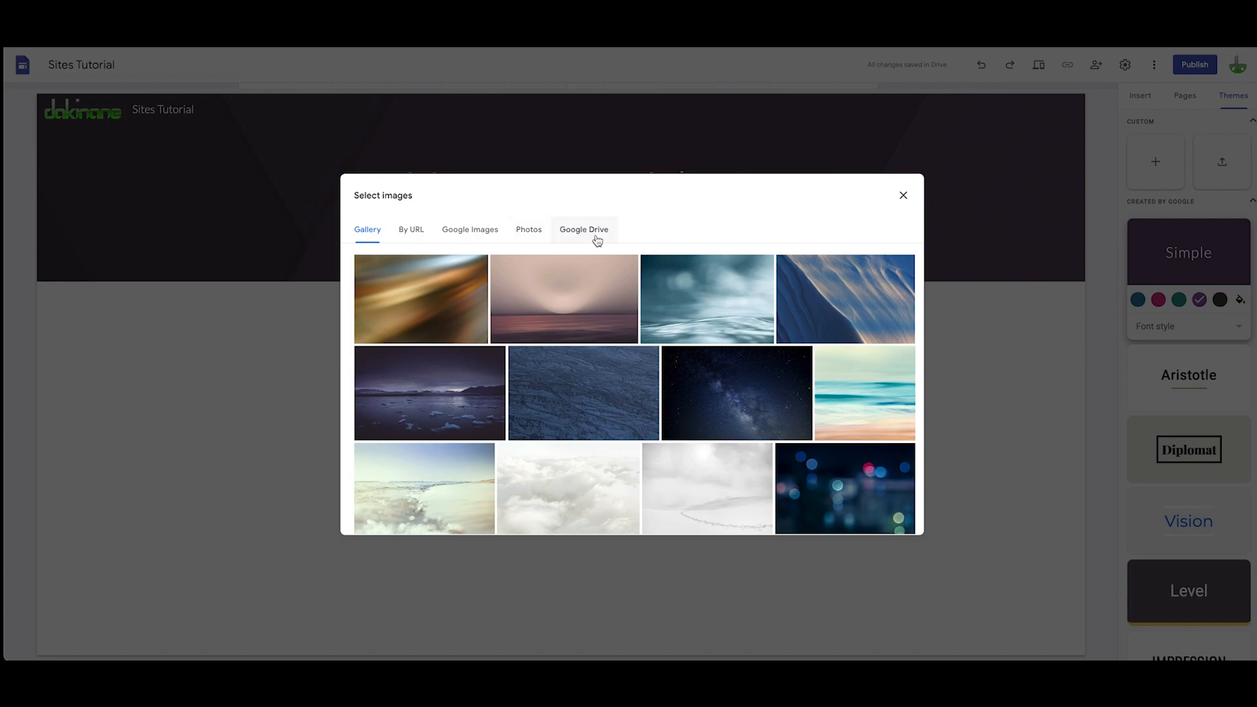
Search Google Images for "keyboard" and insert the blue backlit keyboard photo as the header background.
left_click(479, 236)
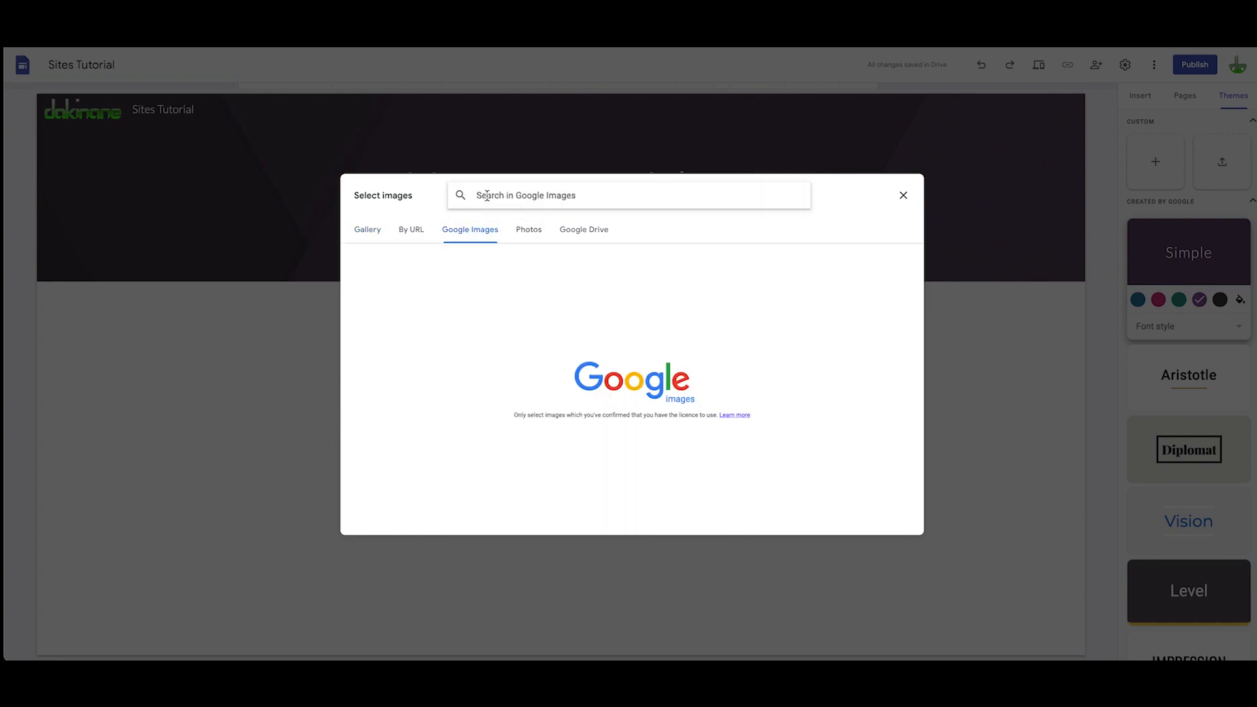
type("digital keyb")
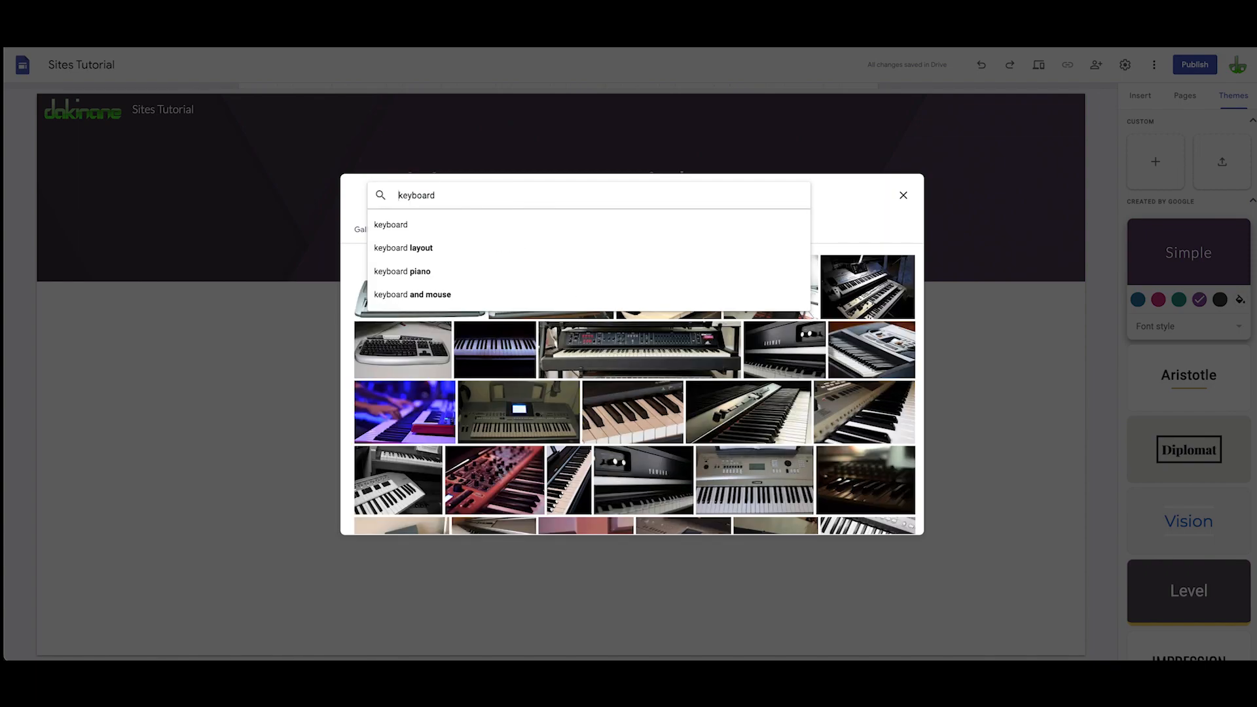
key("Return")
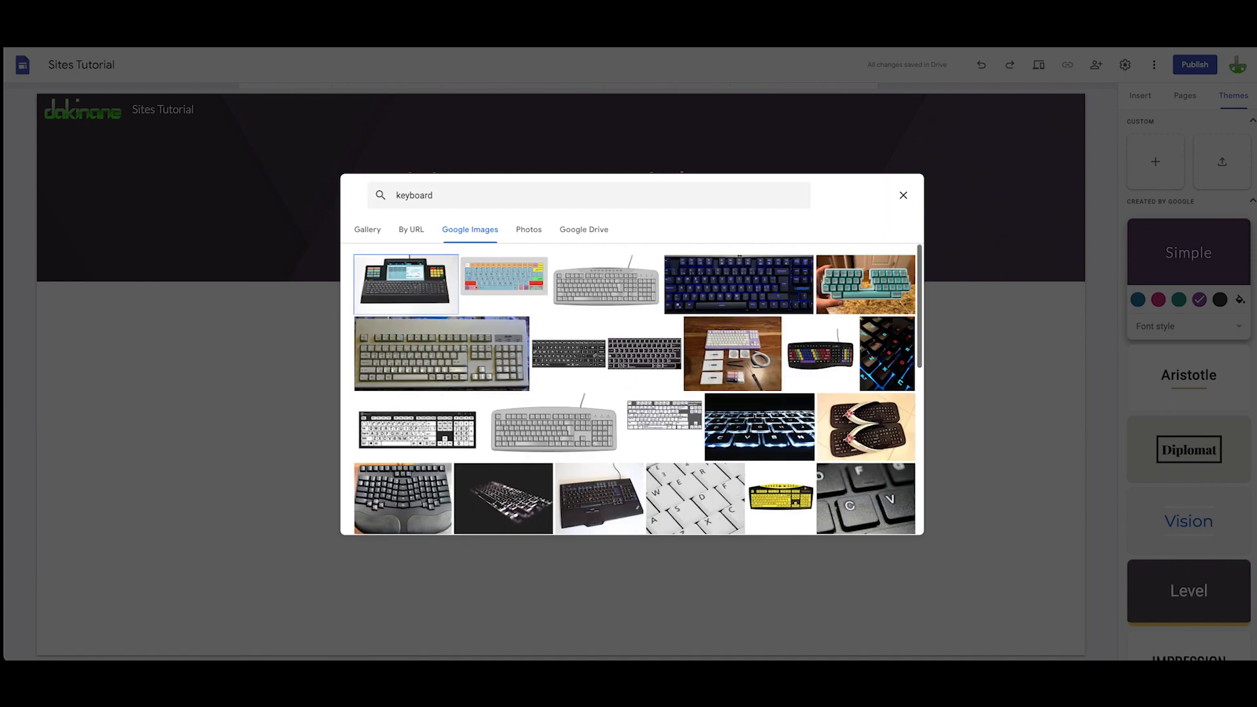
scroll(675, 356, "down", 3)
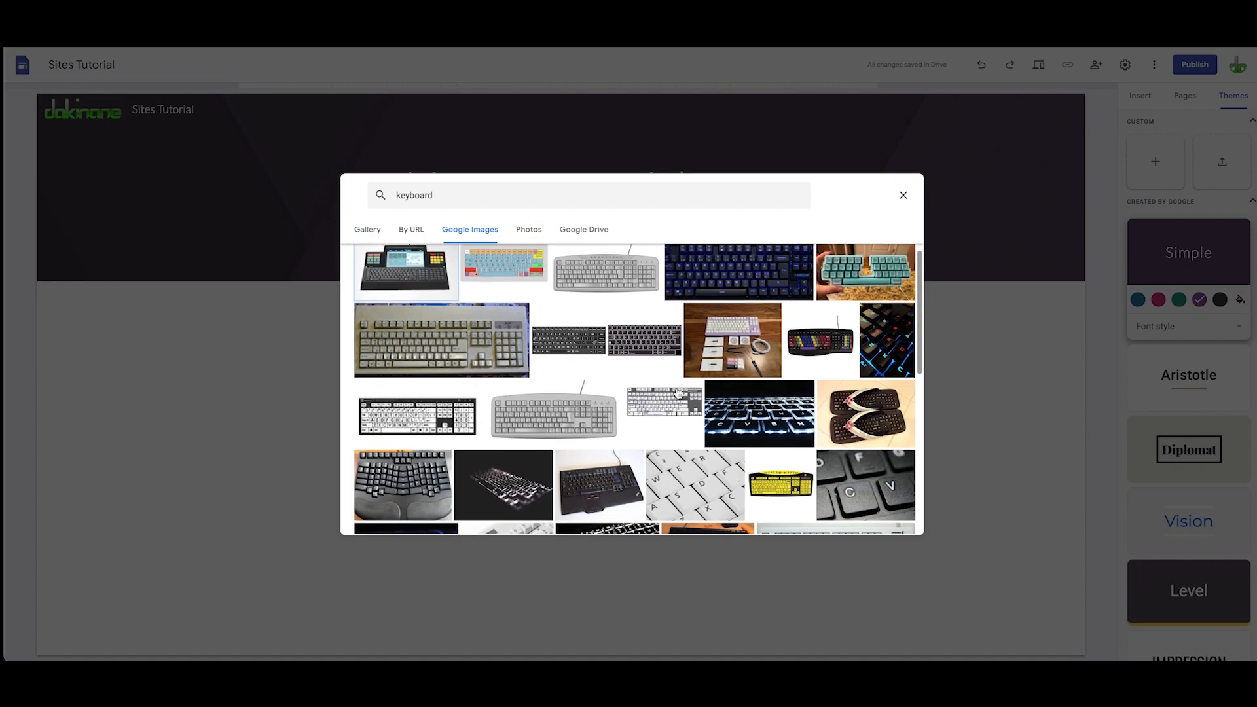
scroll(753, 363, "up", 1)
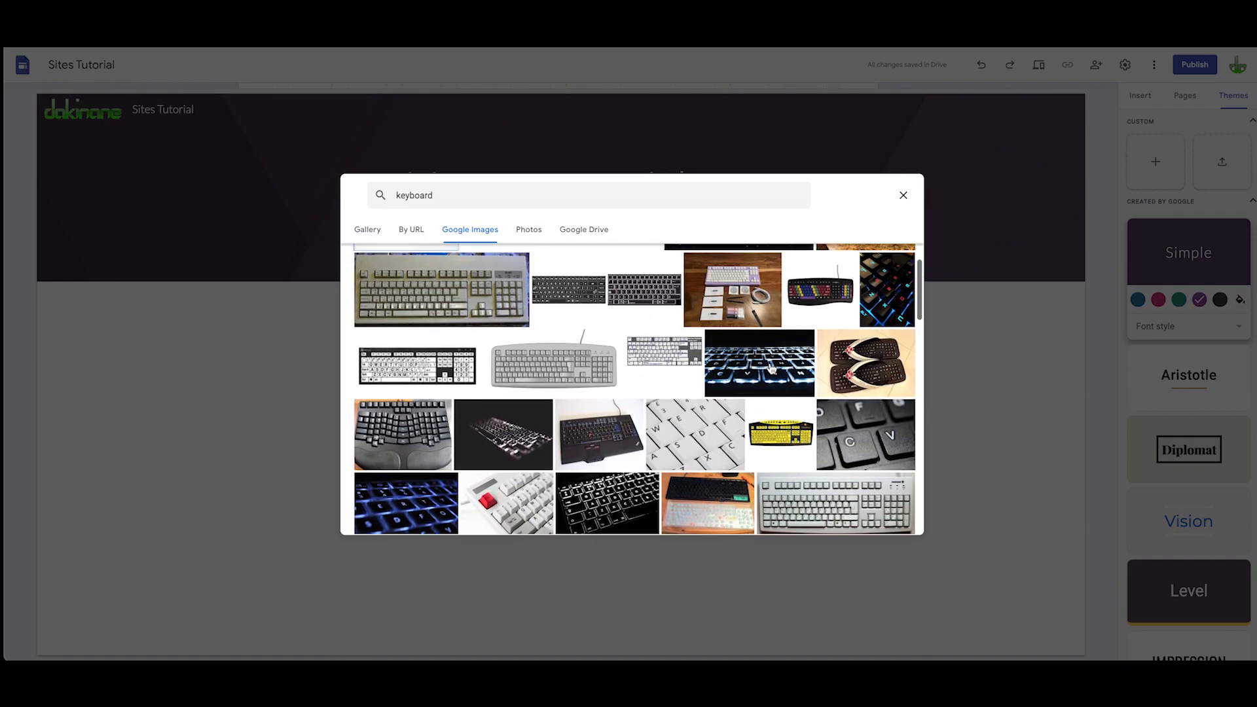
left_click(771, 369)
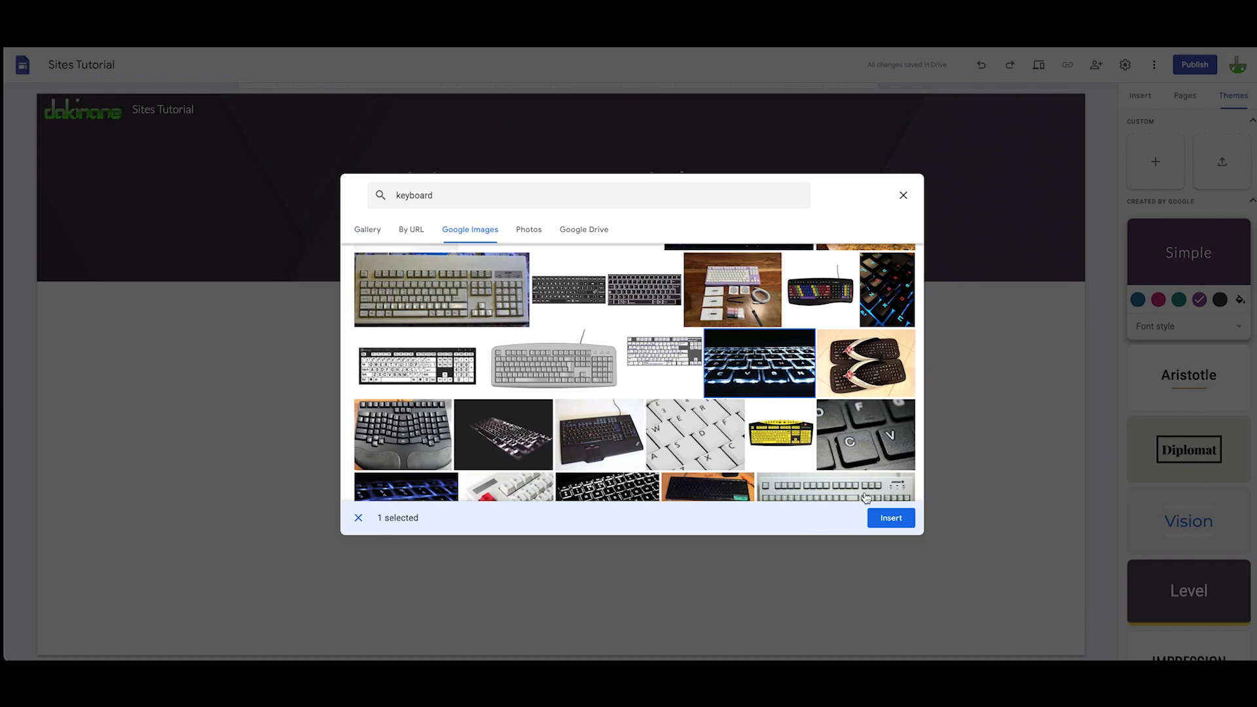
left_click(891, 518)
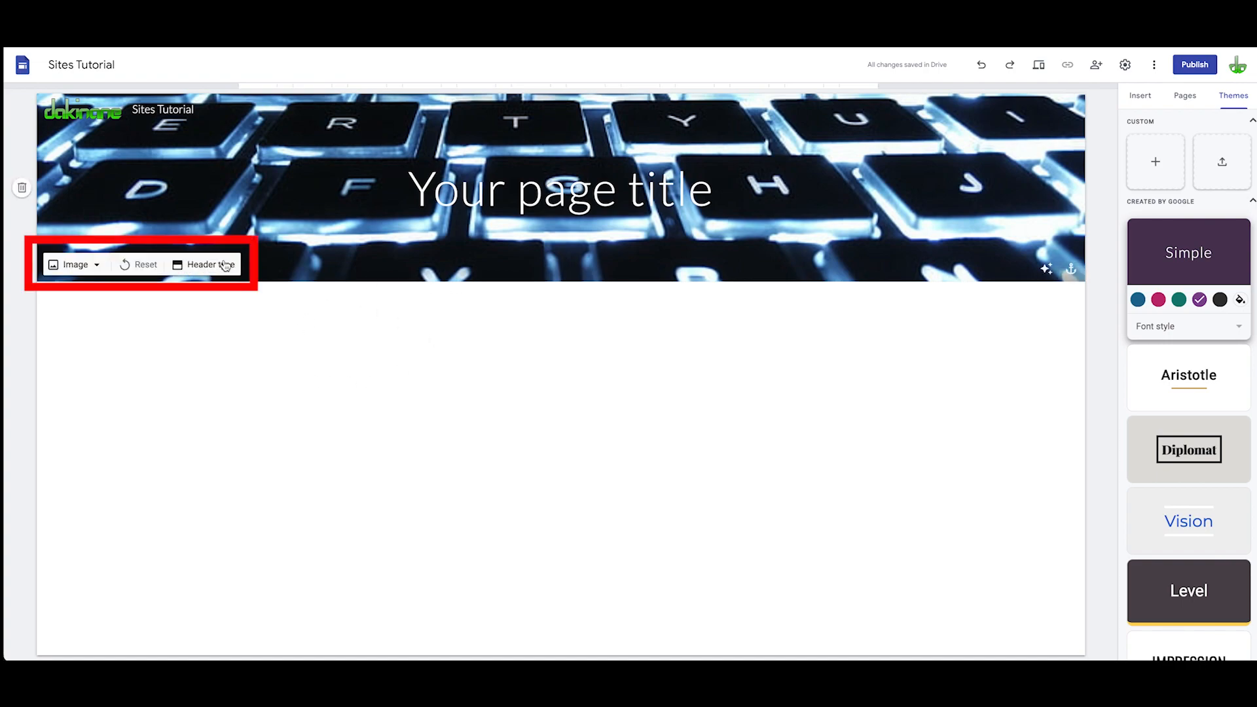
Try the Large banner, Banner and Title only header types and set the header type to Cover.
left_click(203, 267)
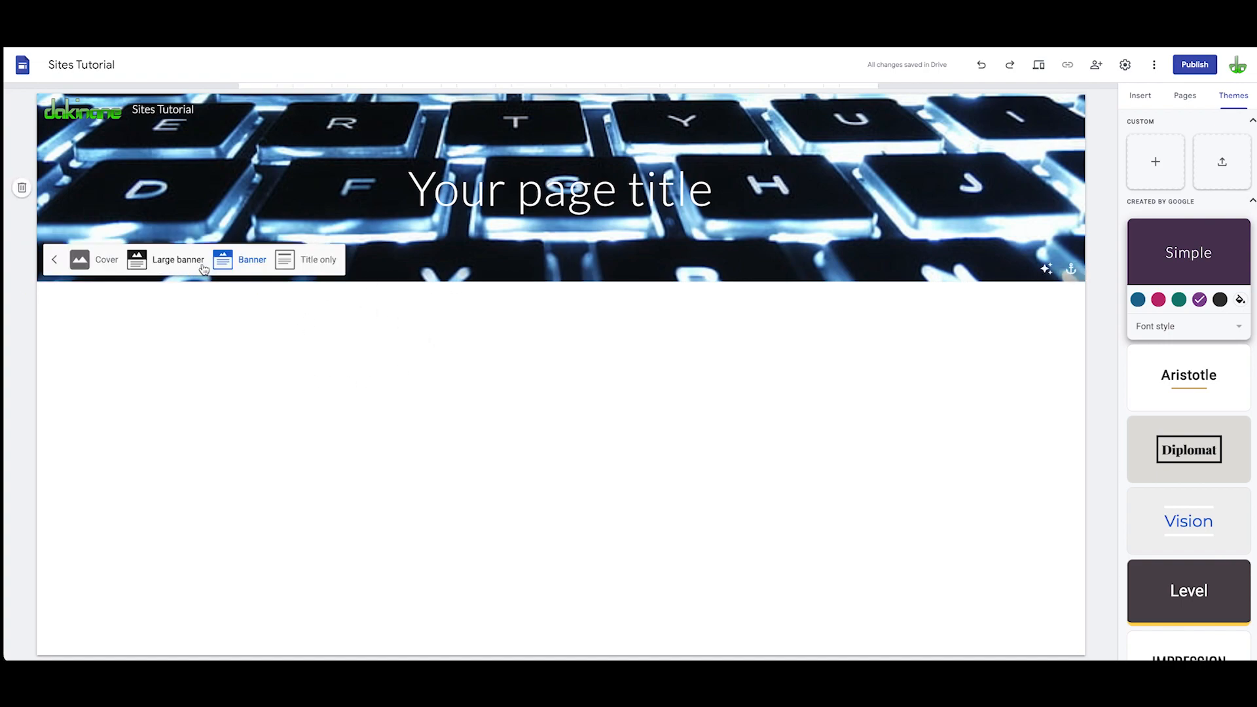
left_click(95, 262)
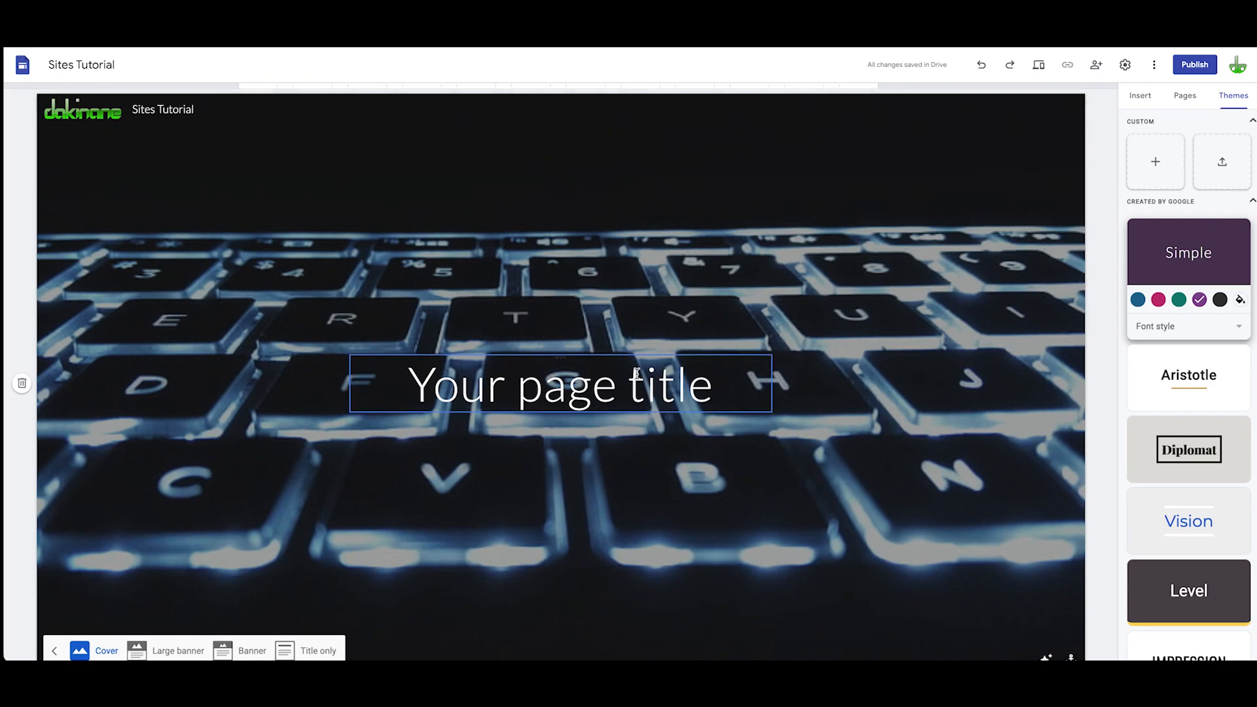
left_click(167, 651)
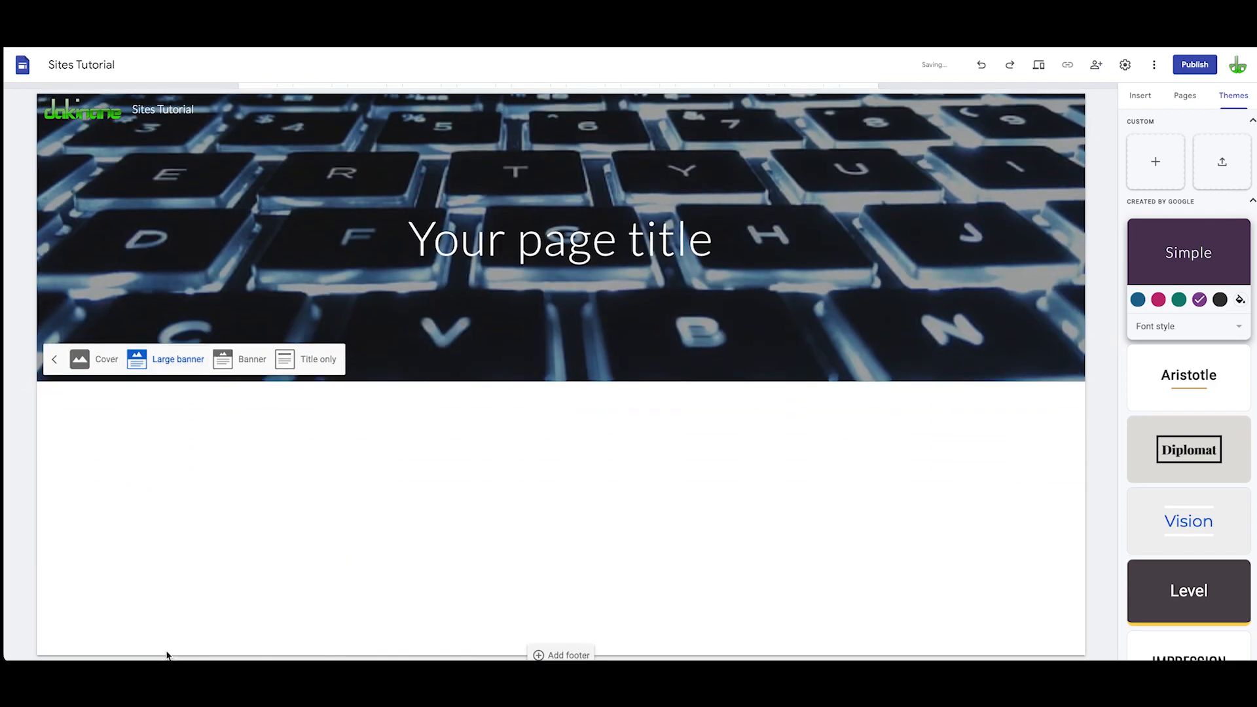
left_click(249, 364)
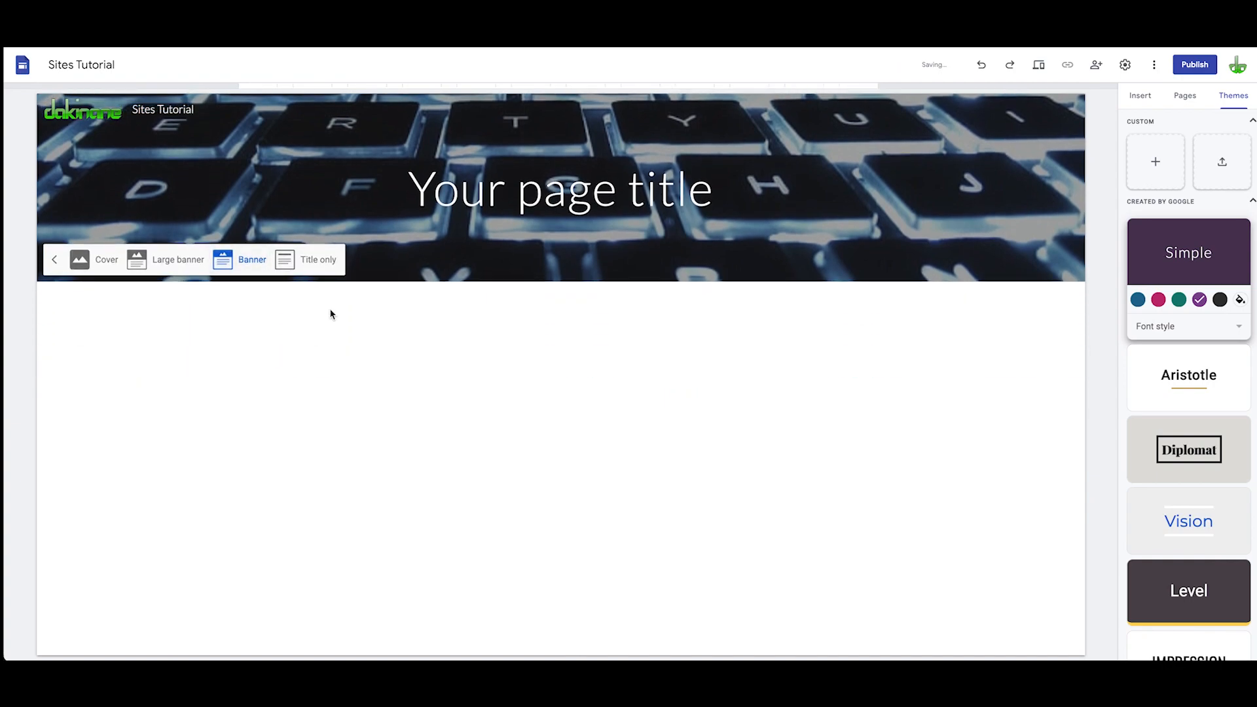
left_click(307, 259)
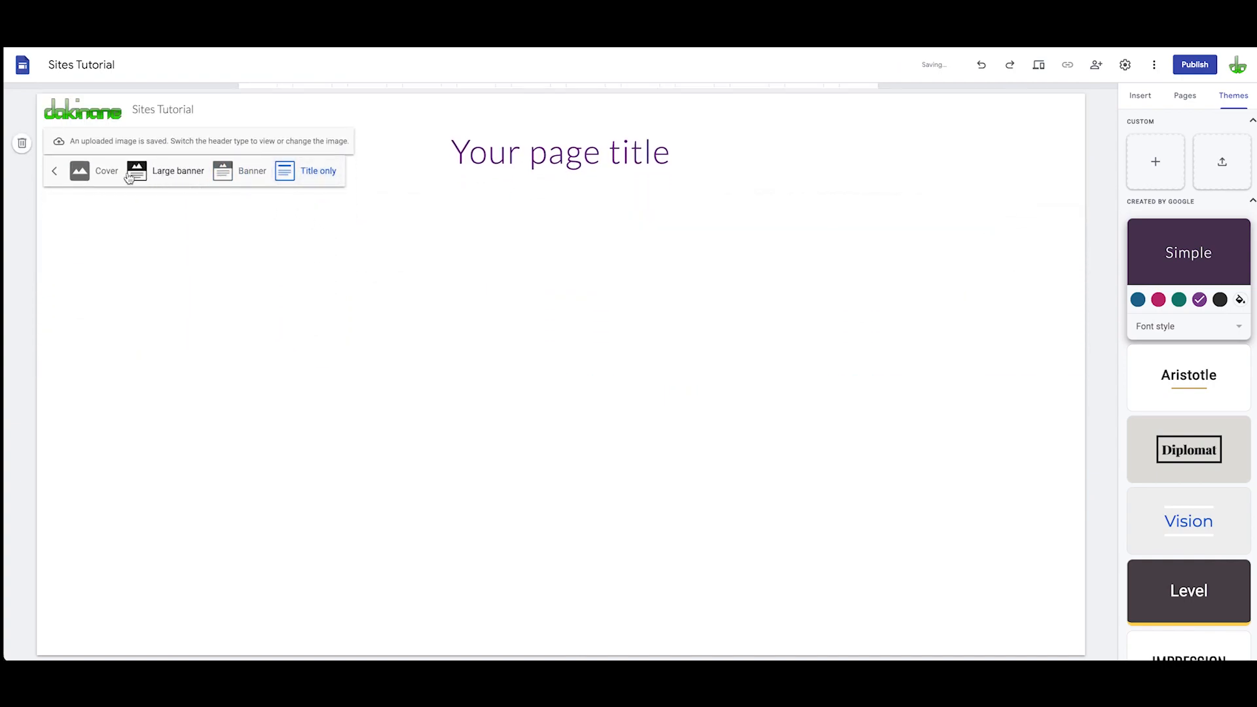
left_click(97, 173)
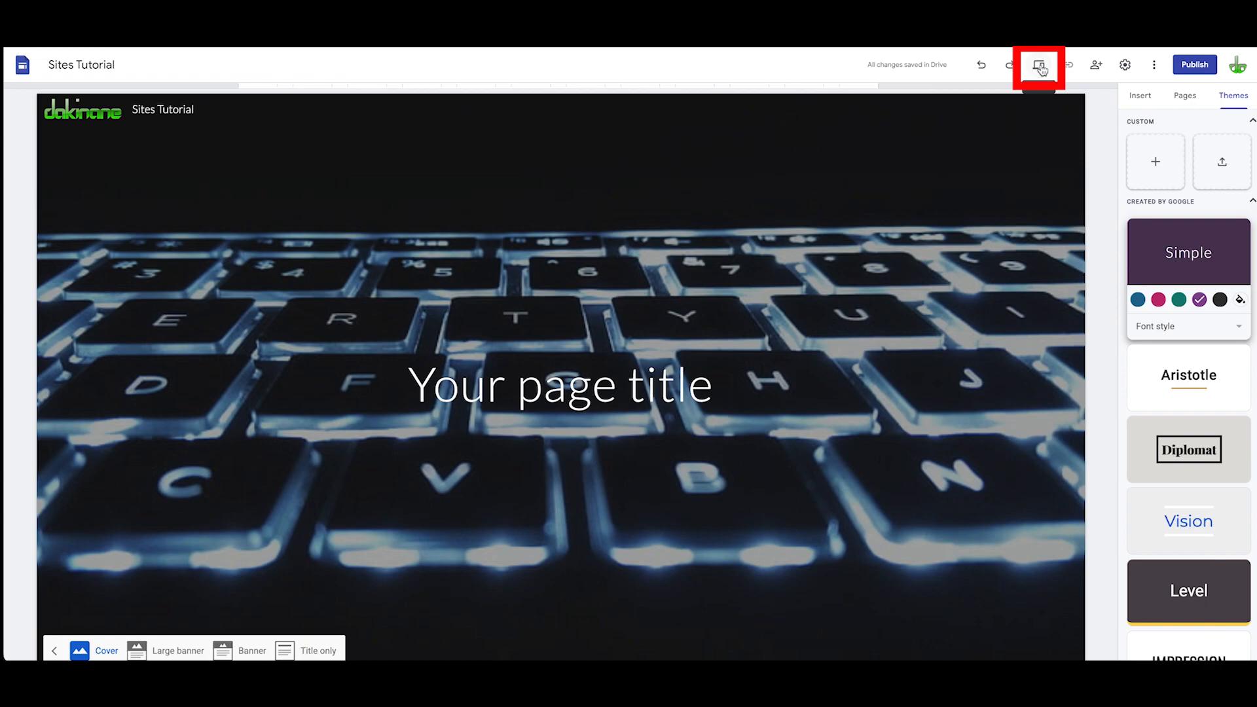
Replace the placeholder page title with "Digital Technologies" and add new lines beneath it.
left_click(675, 387)
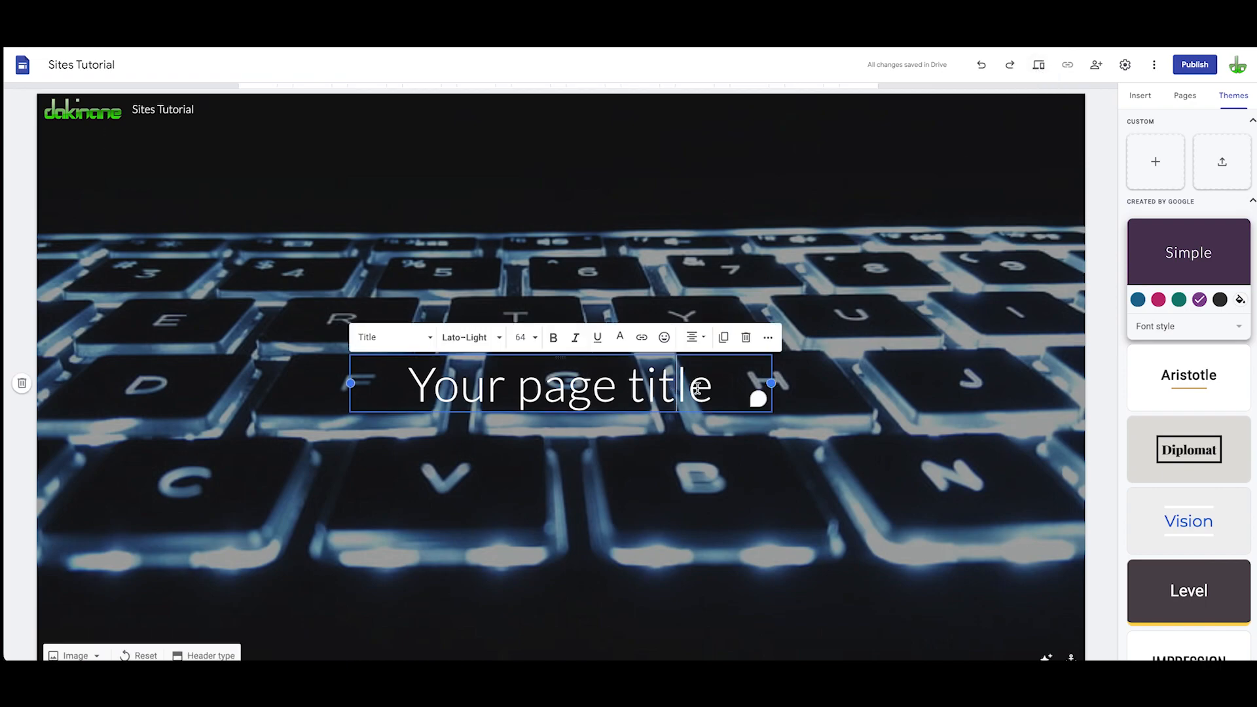
left_click_drag(710, 391, 360, 385)
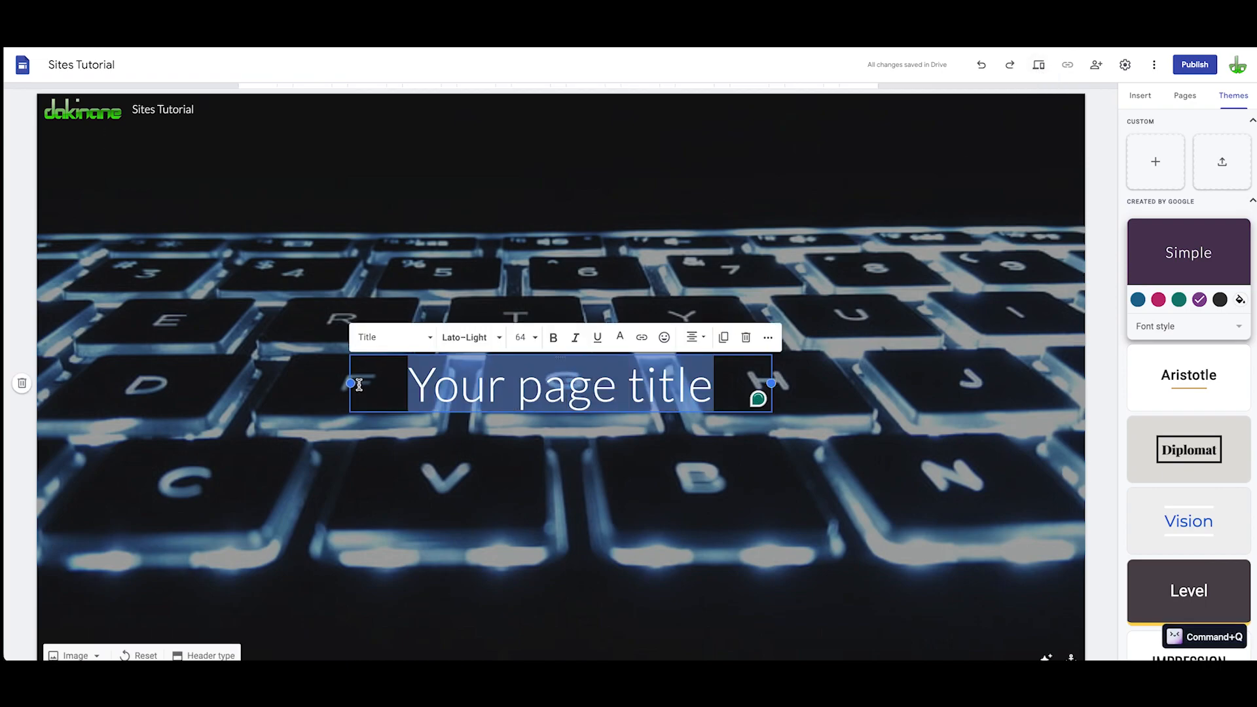
type("Digital Technologies")
key("Return")
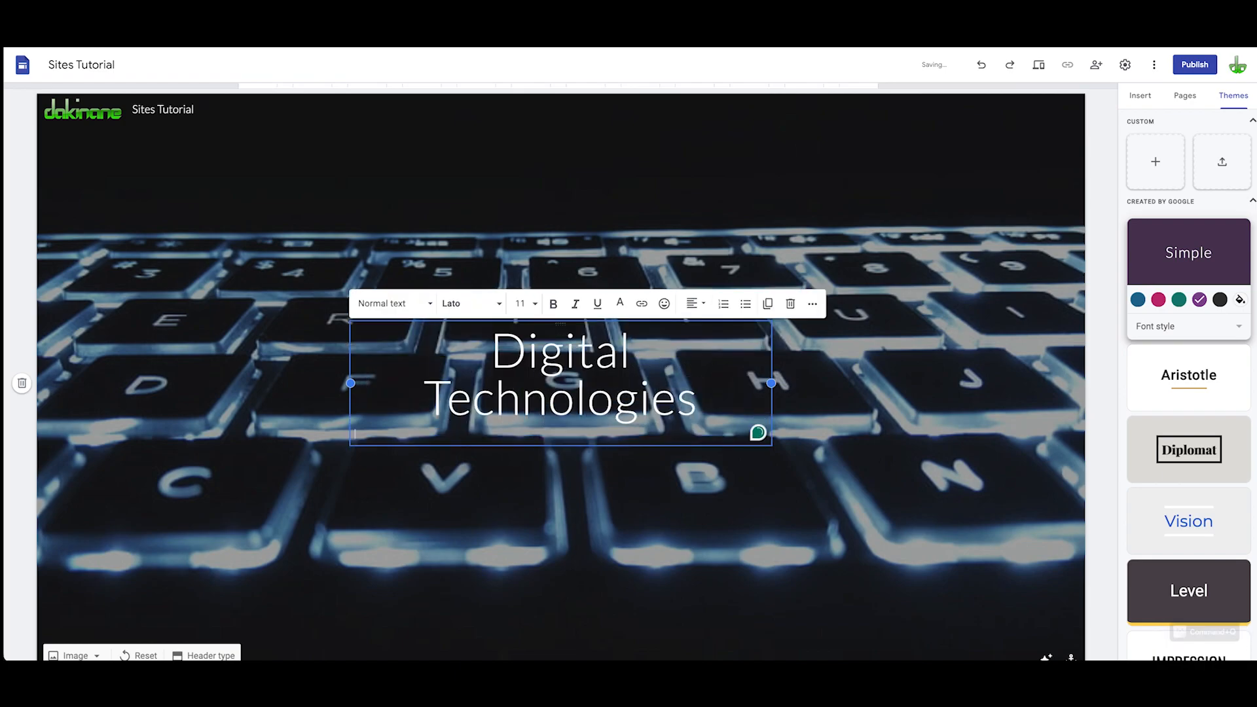
key("Return")
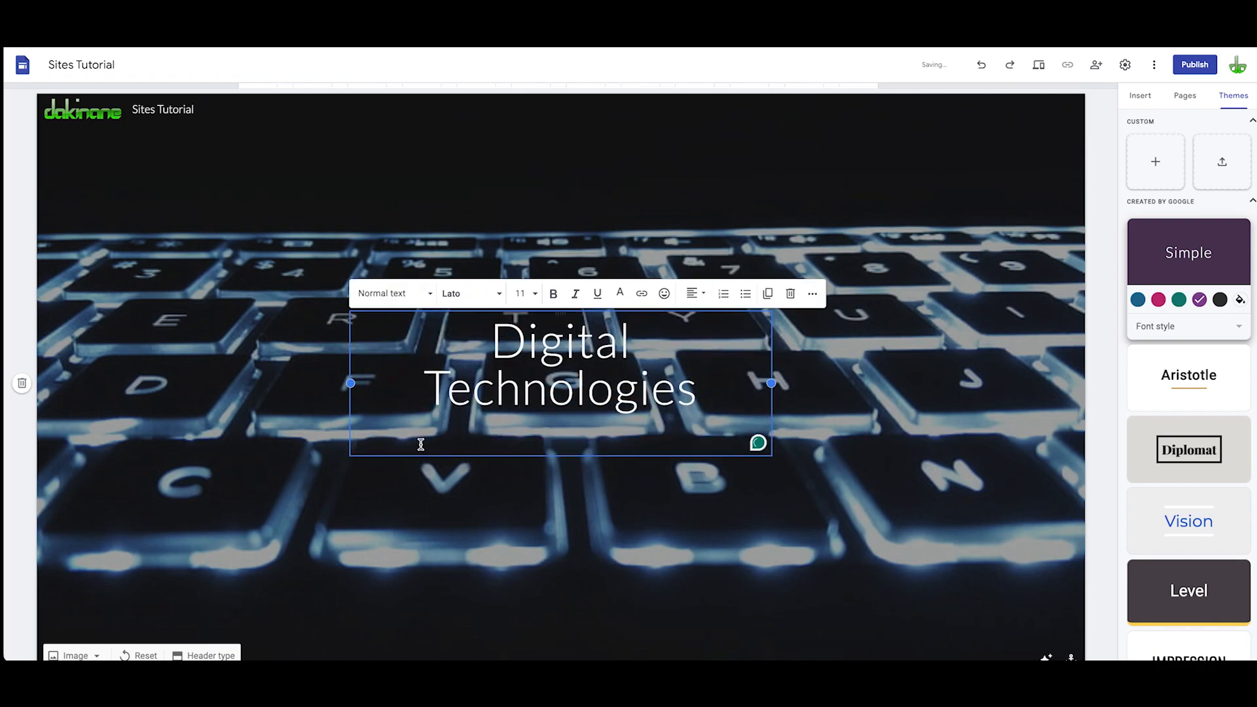
Add the centred tagline "Making tech accessible for all" below the page title, correcting its spelling.
left_click(695, 294)
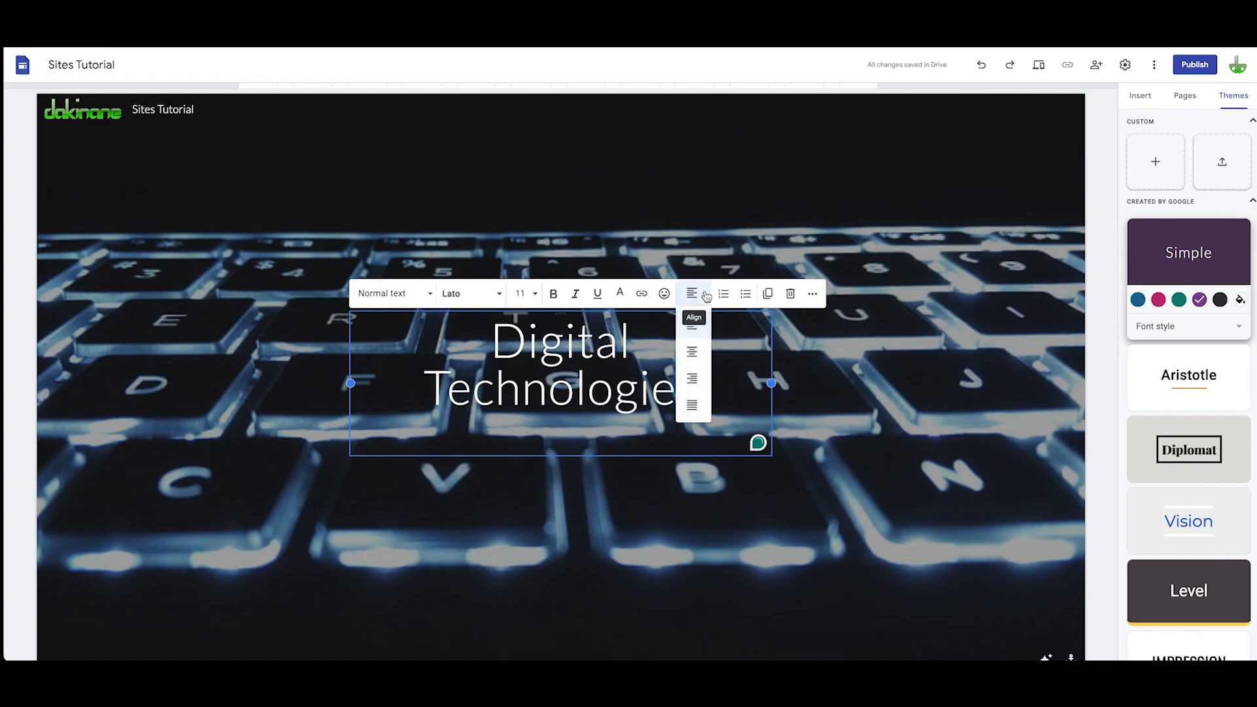
left_click(699, 359)
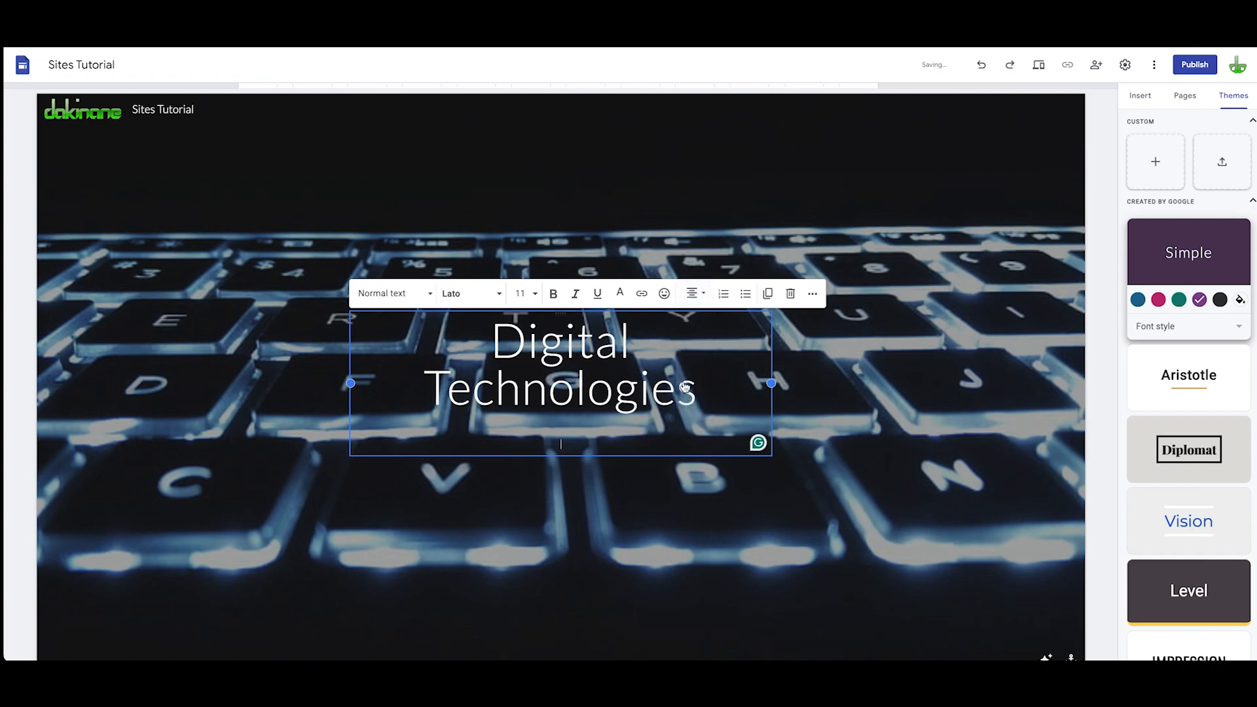
type("Makiing tech accessibl")
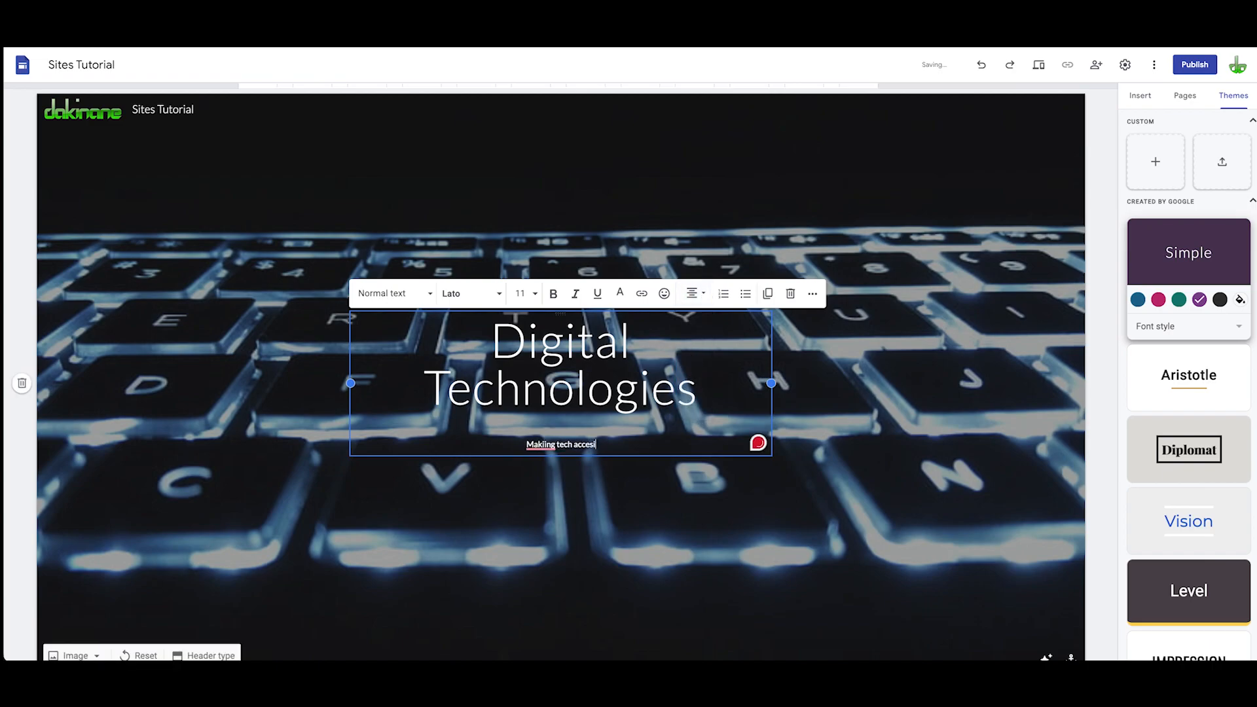
type("e for all")
mouse_move(524, 446)
left_click(526, 481)
Change the tagline's font to Andika and increase its font size.
left_click_drag(627, 445, 510, 447)
left_click(470, 294)
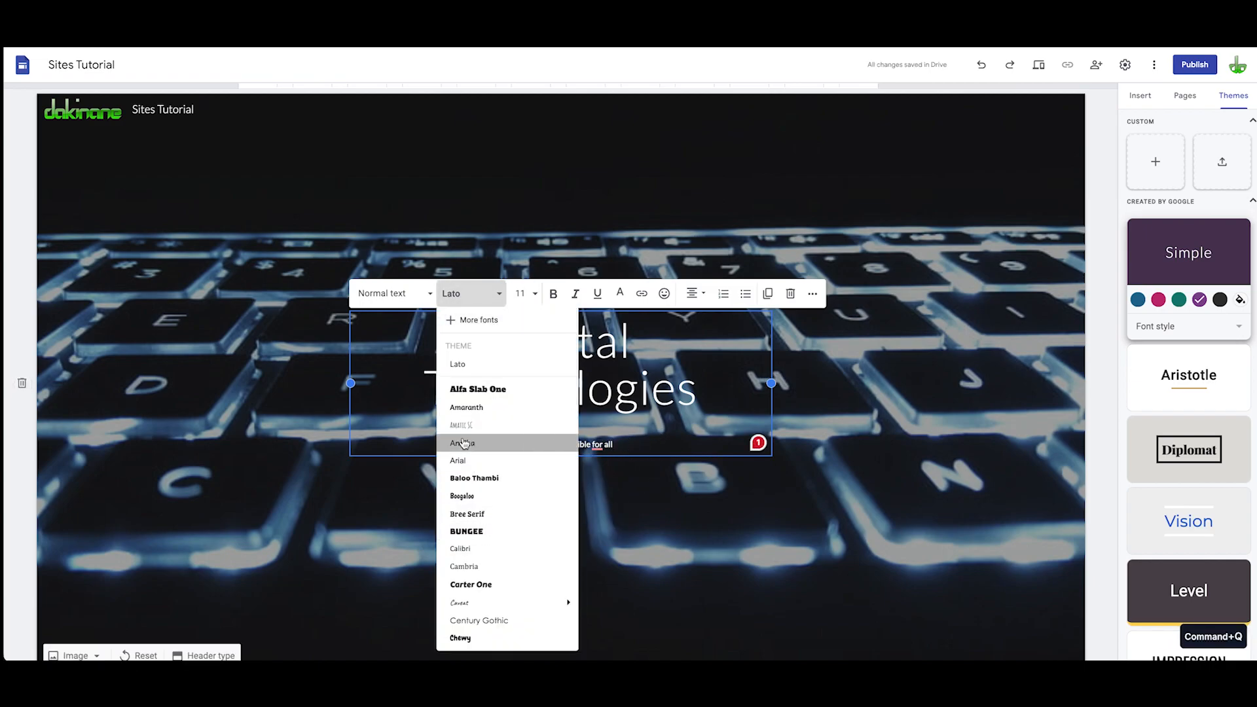
left_click(463, 441)
left_click(524, 293)
left_click(517, 483)
Preview the site with its new header.
left_click(1039, 65)
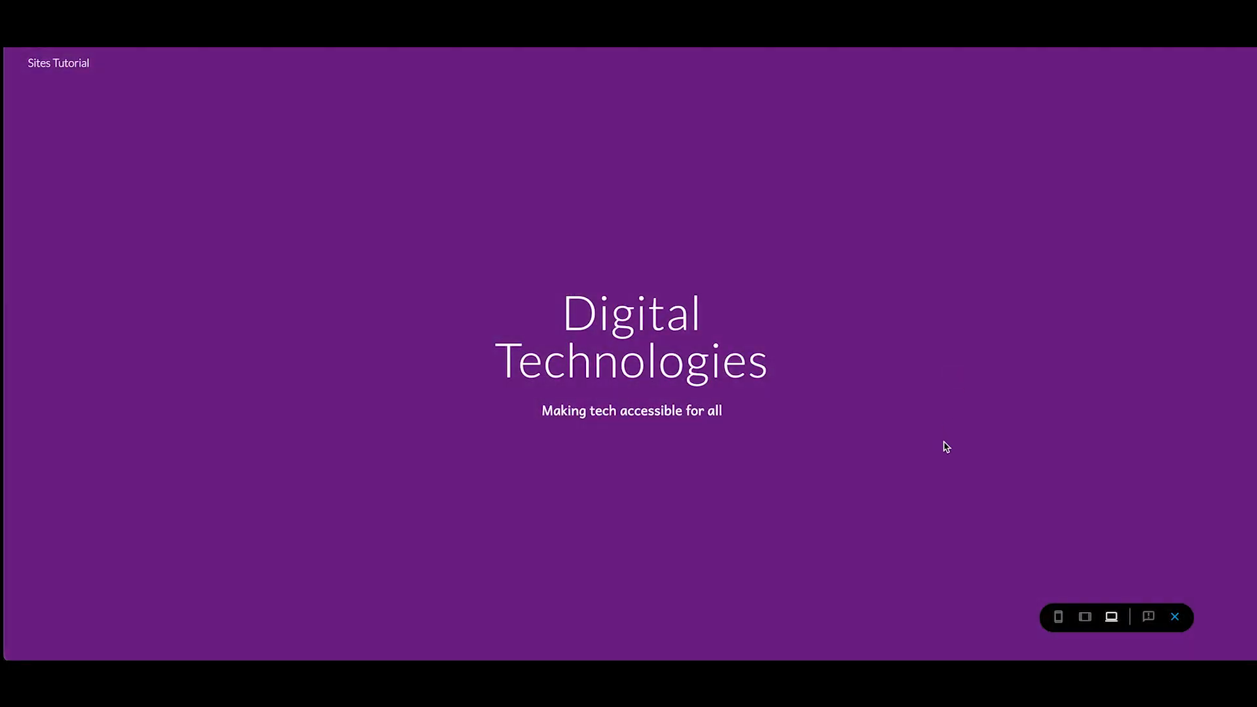